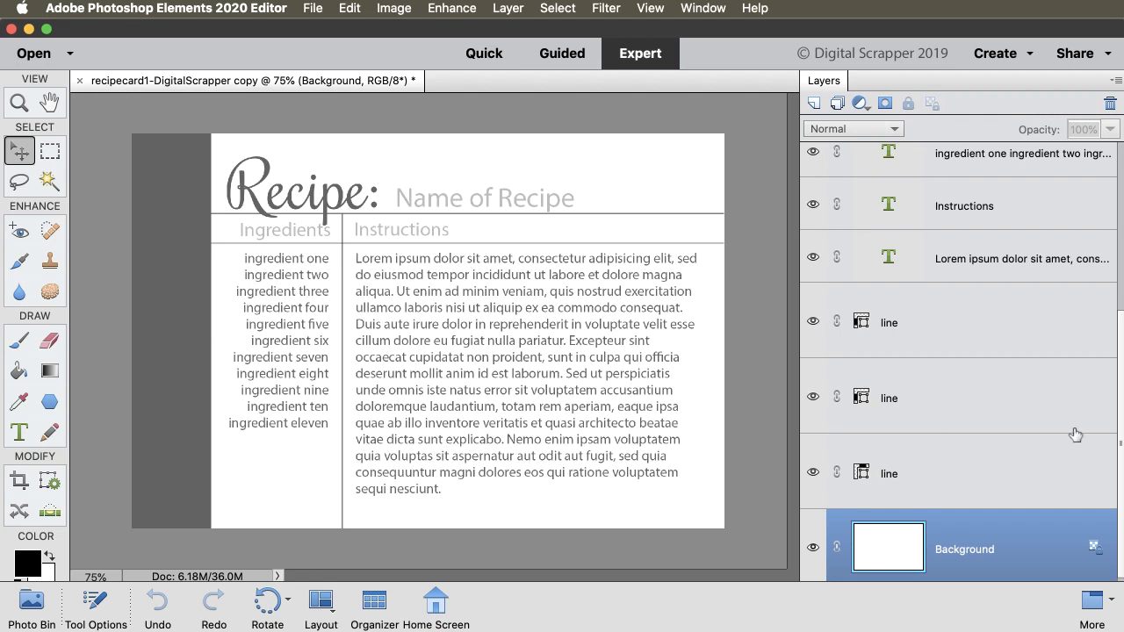
Step: Place the pie photo IMG_2408.jpeg directly above the Photo or Paper Clipping Mask layer and clip it to that layer
scroll(1120, 411, up, 2)
scroll(1121, 411, up, 5)
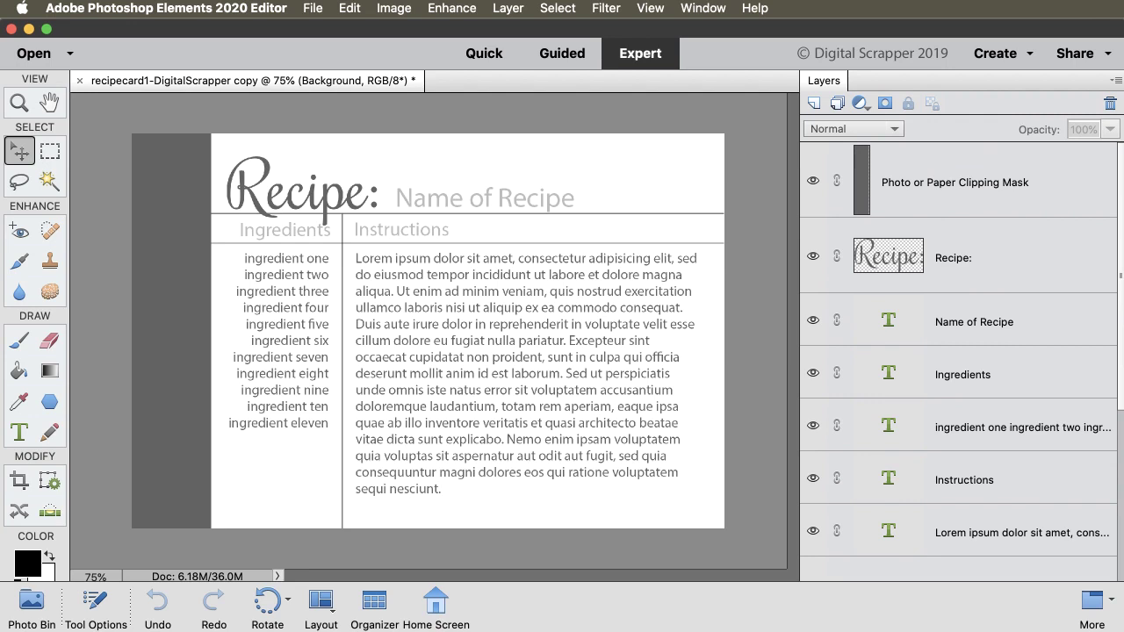
click(1069, 197)
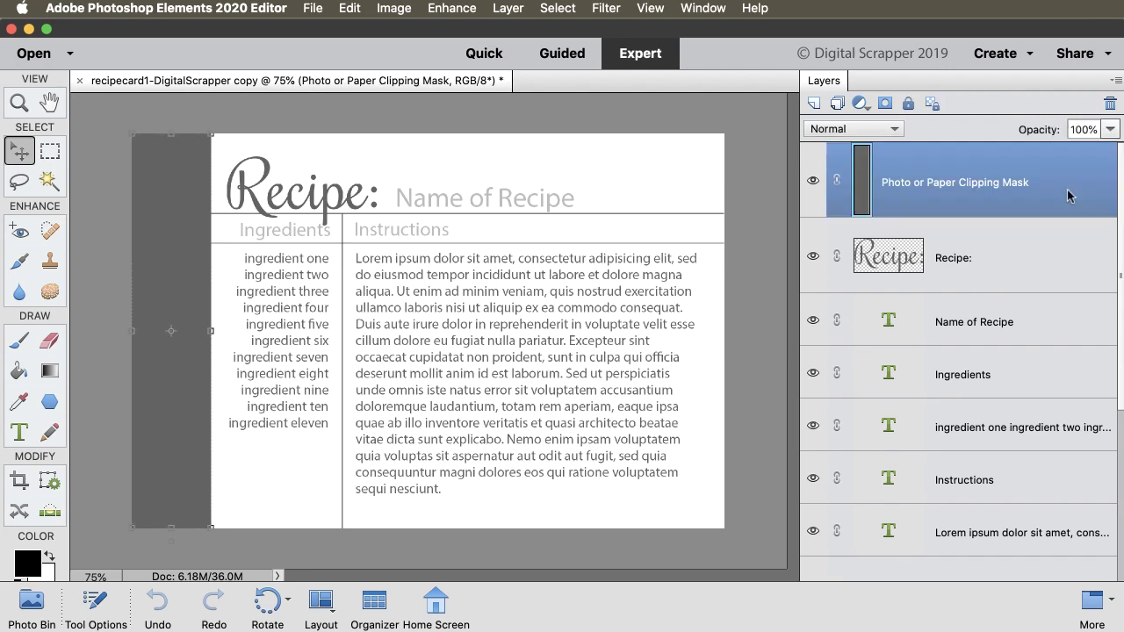
click(41, 604)
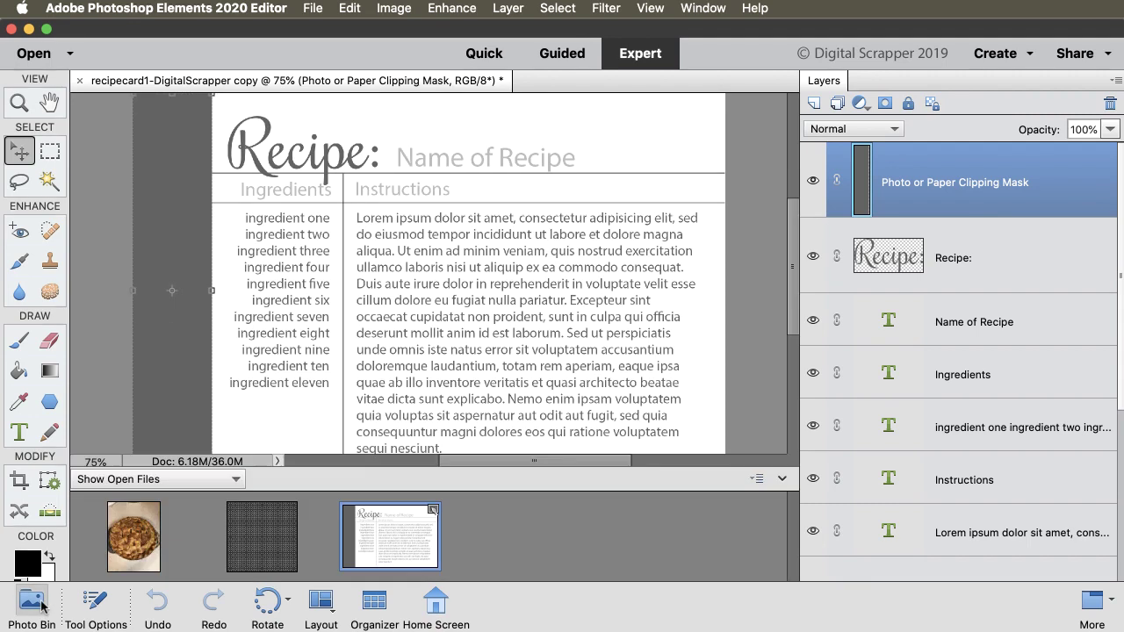
click(126, 549)
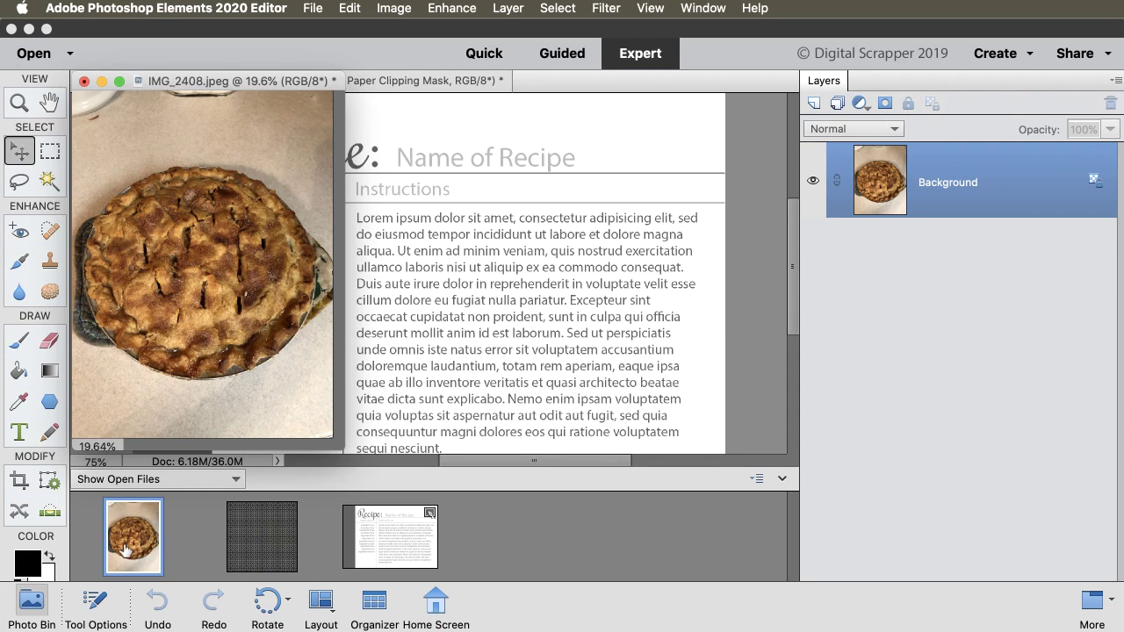
click(21, 153)
drag(187, 286, 388, 301)
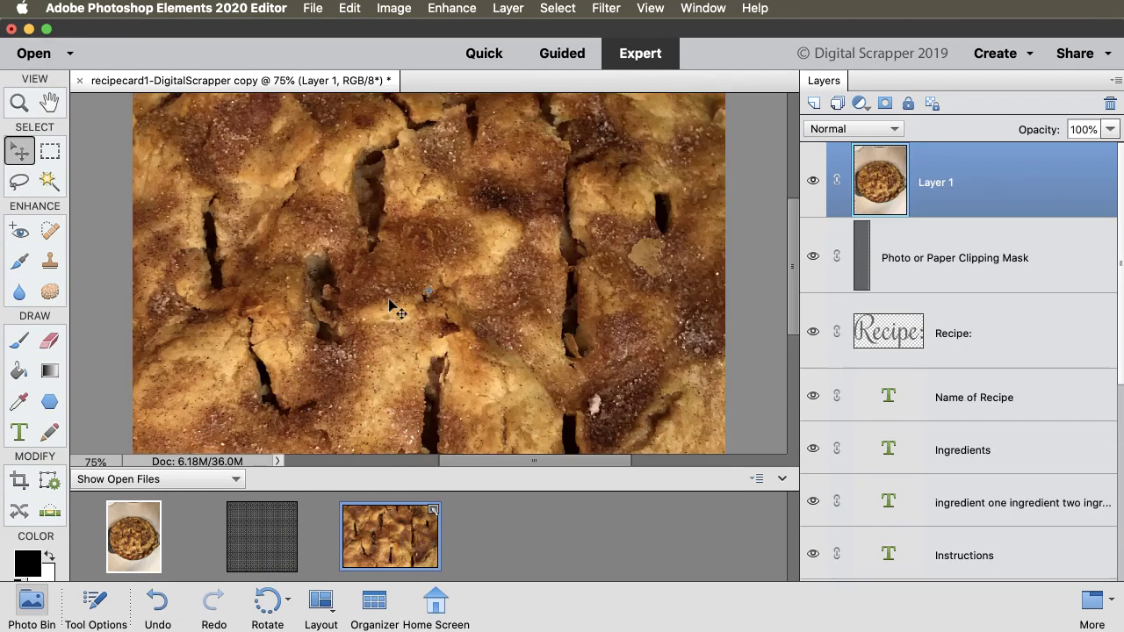
click(506, 10)
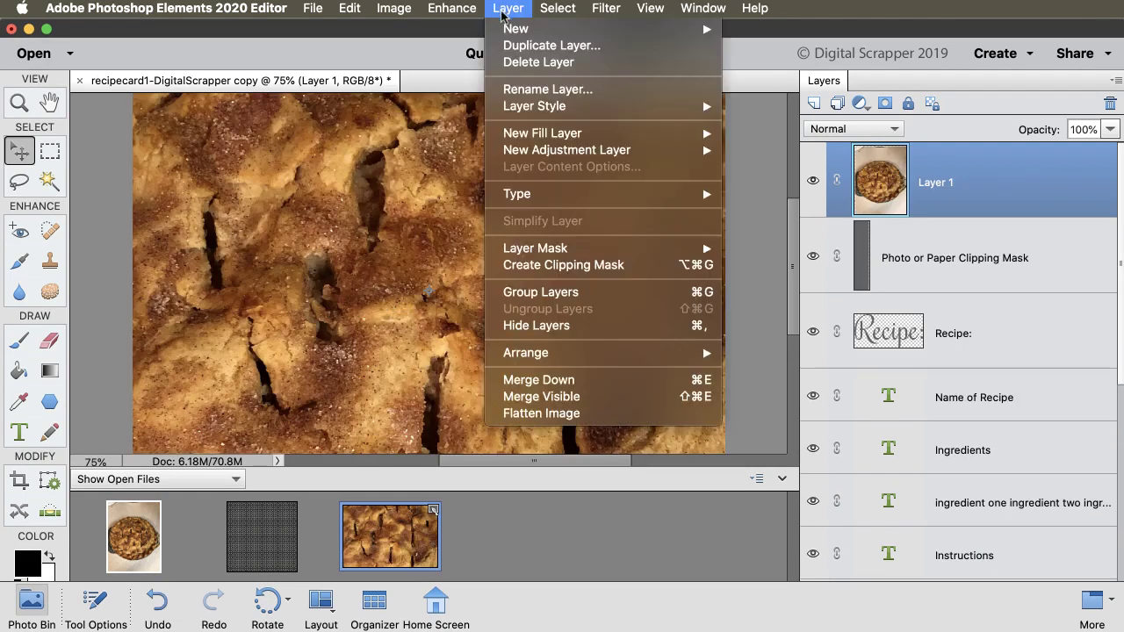
click(543, 265)
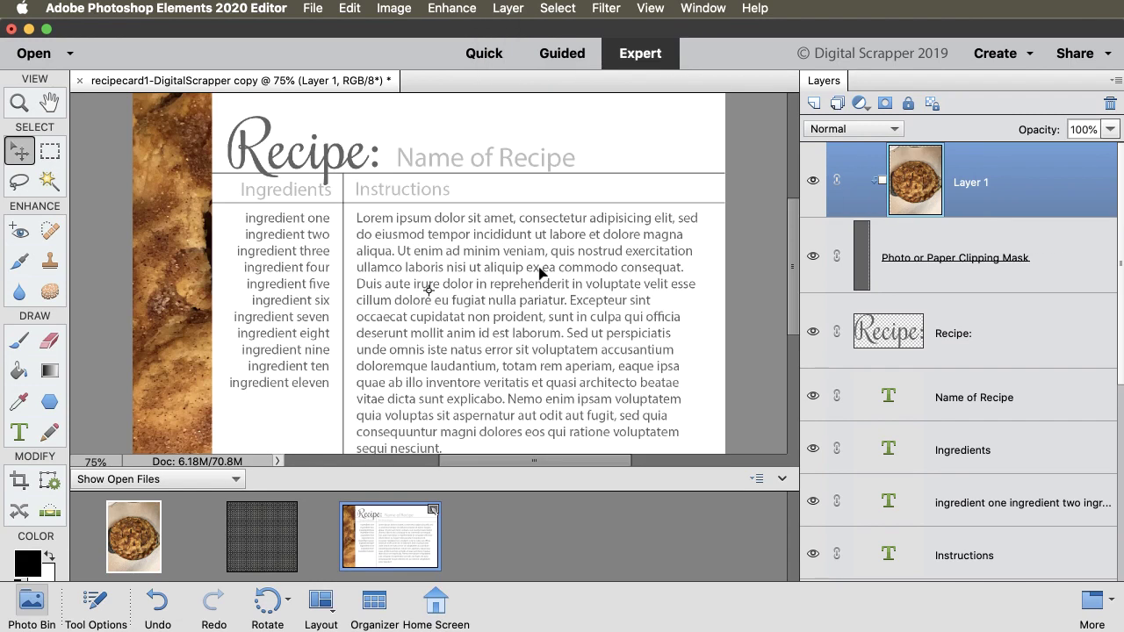
Step: Scale down, slightly rotate and reposition the clipped pie photo so the crust fills the card's side strip
click(539, 274)
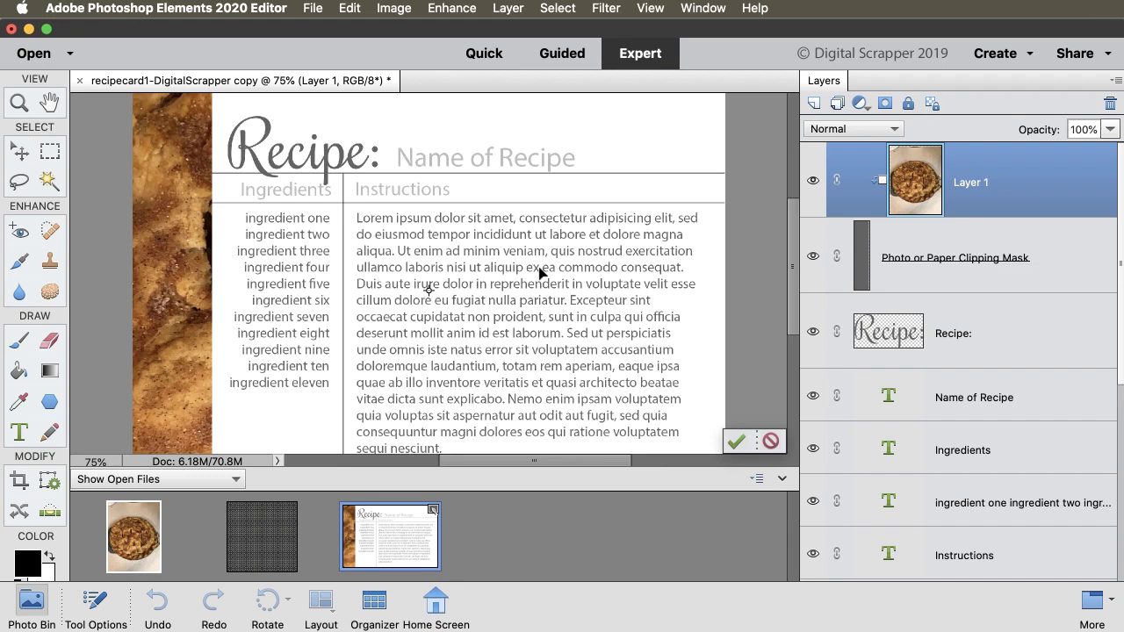
scroll(489, 313, down, 5)
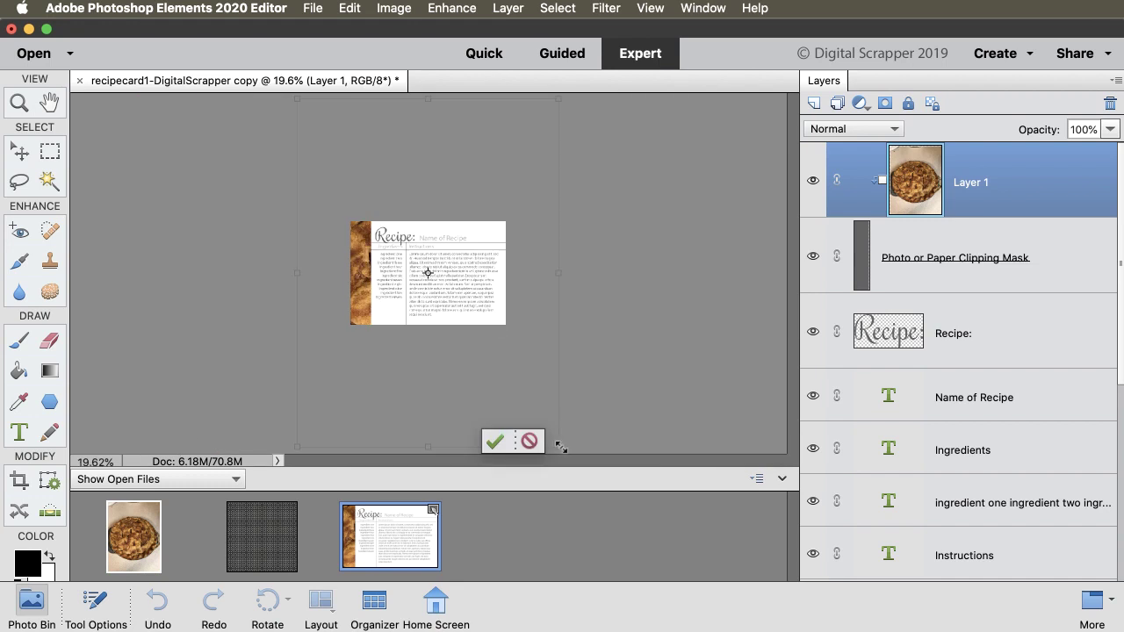
drag(560, 447, 484, 341)
drag(439, 249, 424, 299)
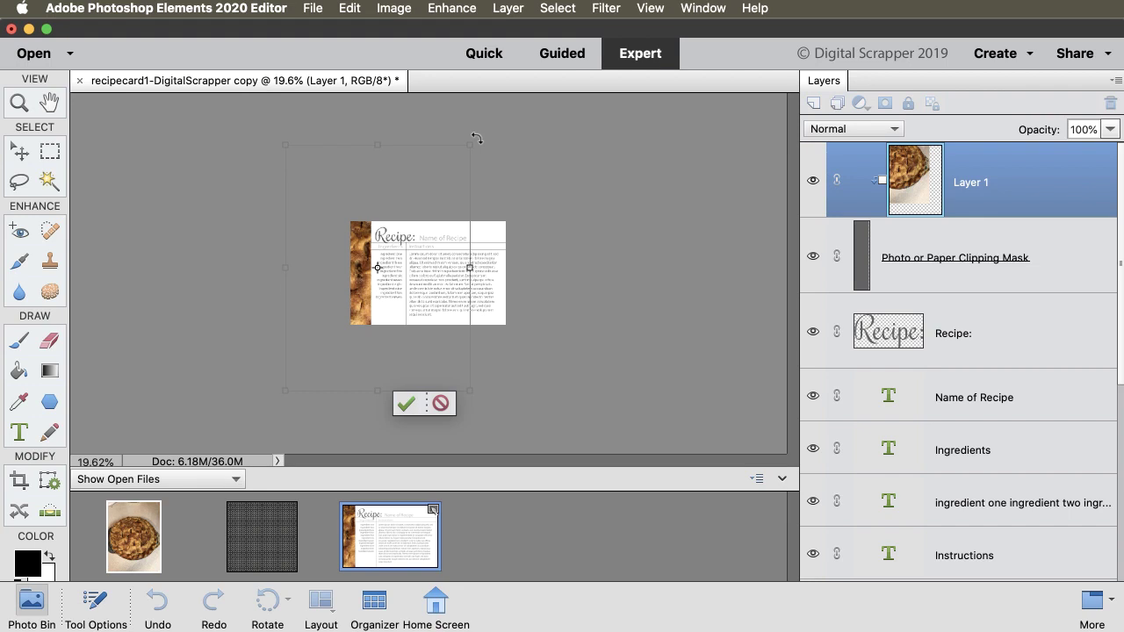
drag(476, 139, 436, 193)
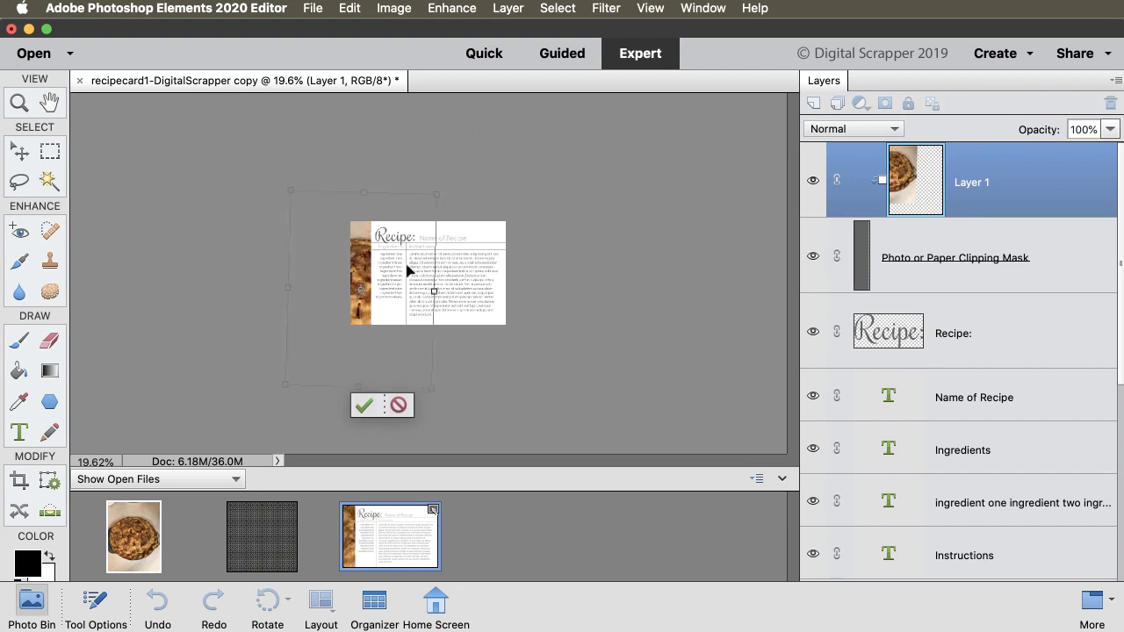
drag(408, 272, 421, 252)
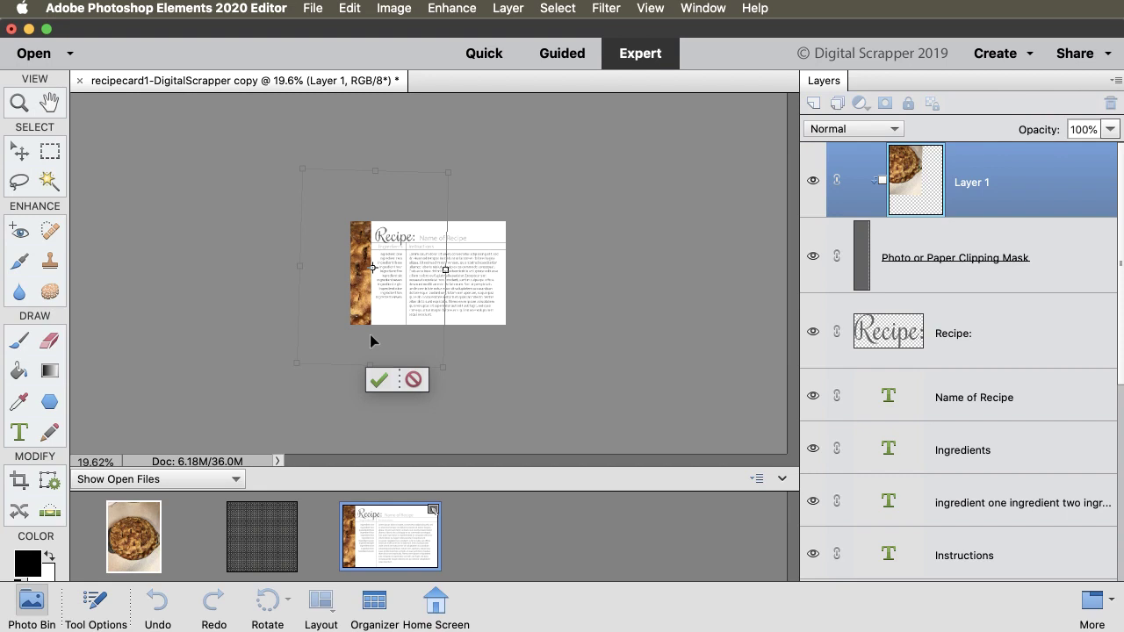
click(379, 381)
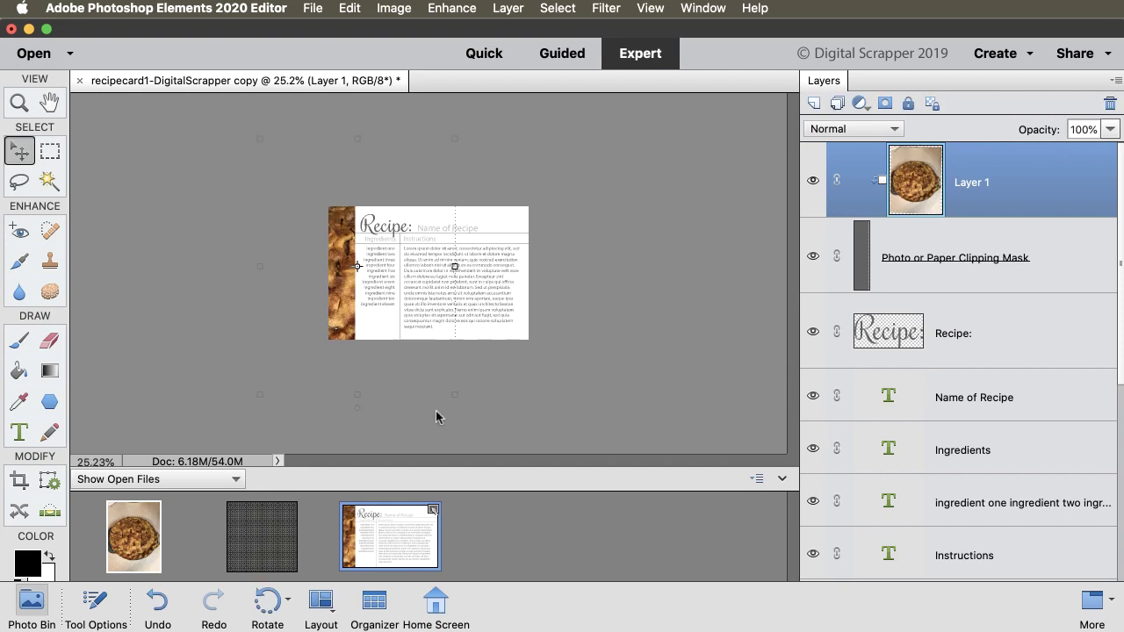
click(22, 604)
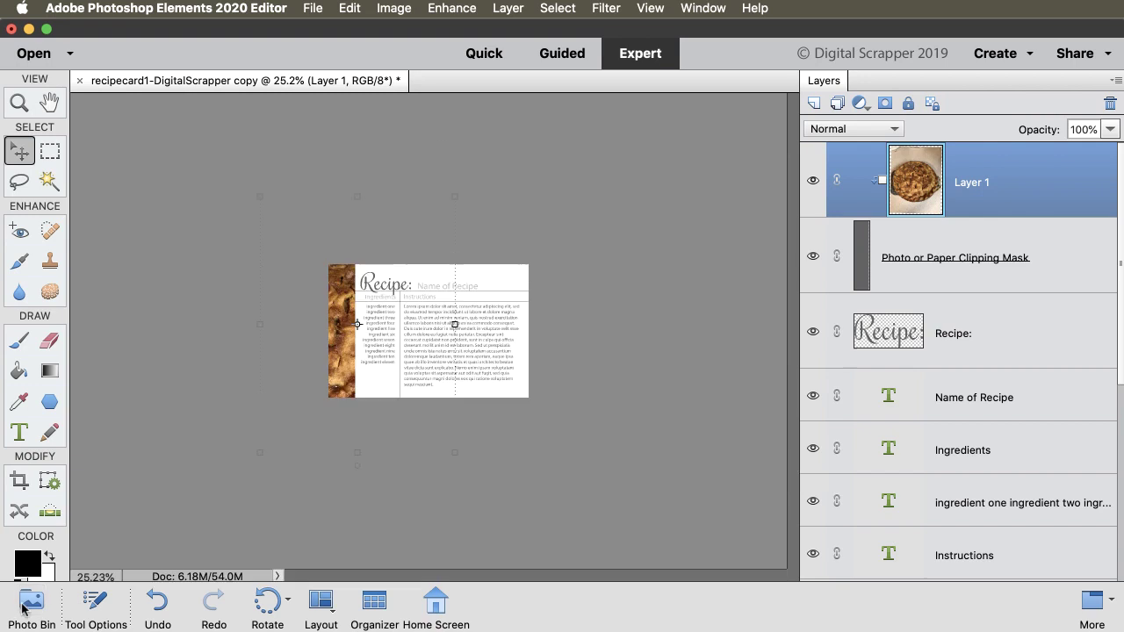
Step: Select the Background layer and fit the whole recipe card in the view
drag(1121, 283, 1117, 539)
click(1028, 545)
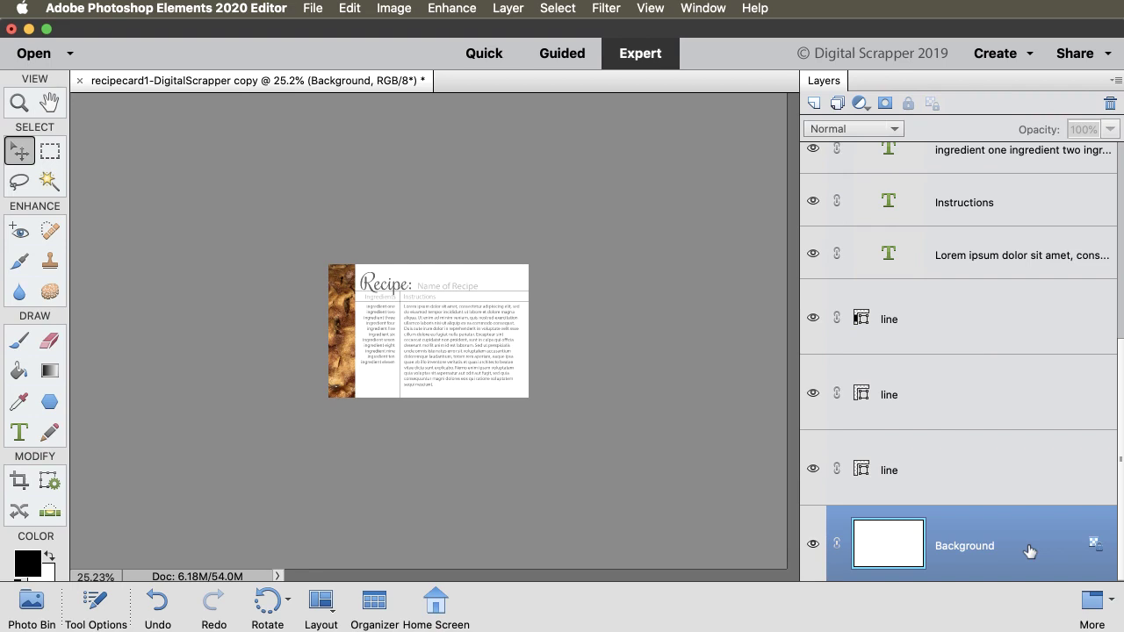
key(super+0)
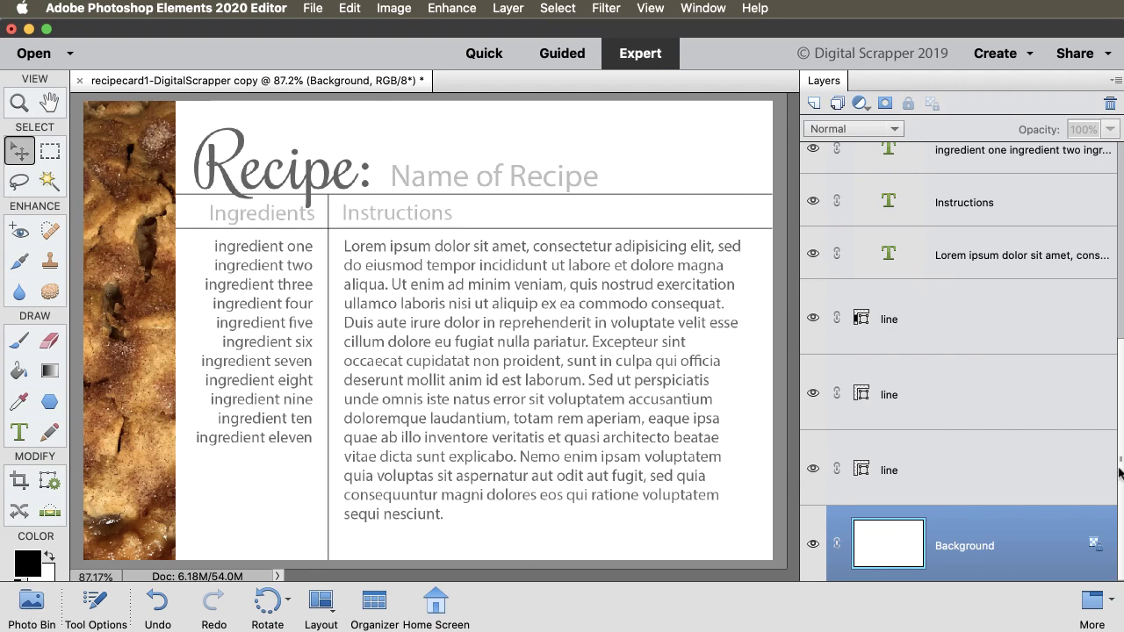
Step: Replace the "Name of Recipe" placeholder text with "Apple Pie"
scroll(1119, 472, up, 5)
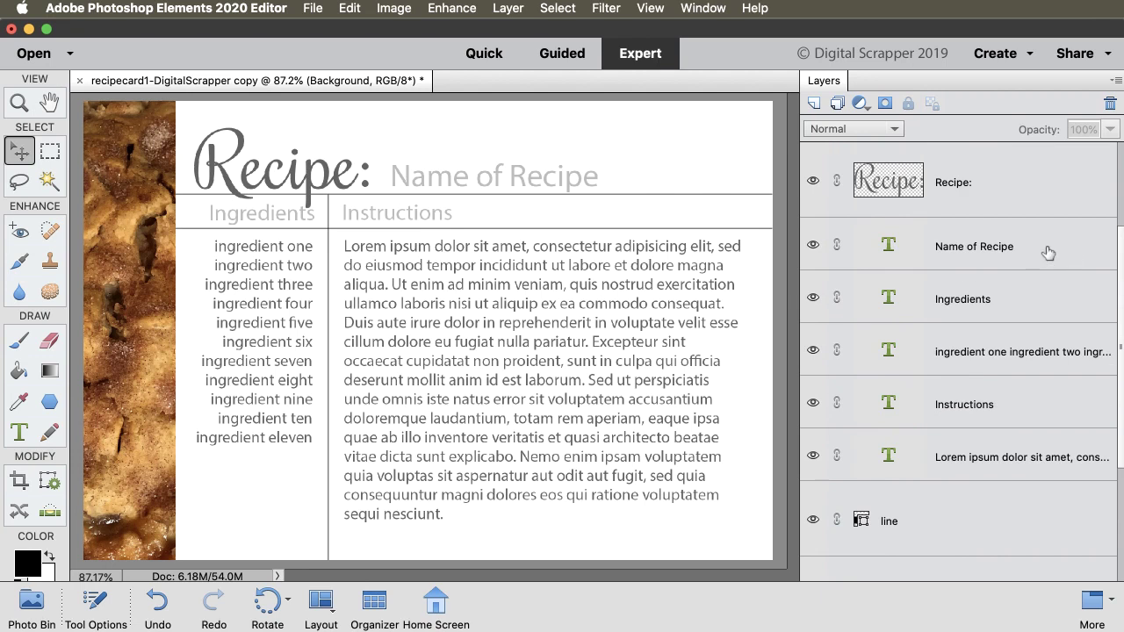
double_click(888, 248)
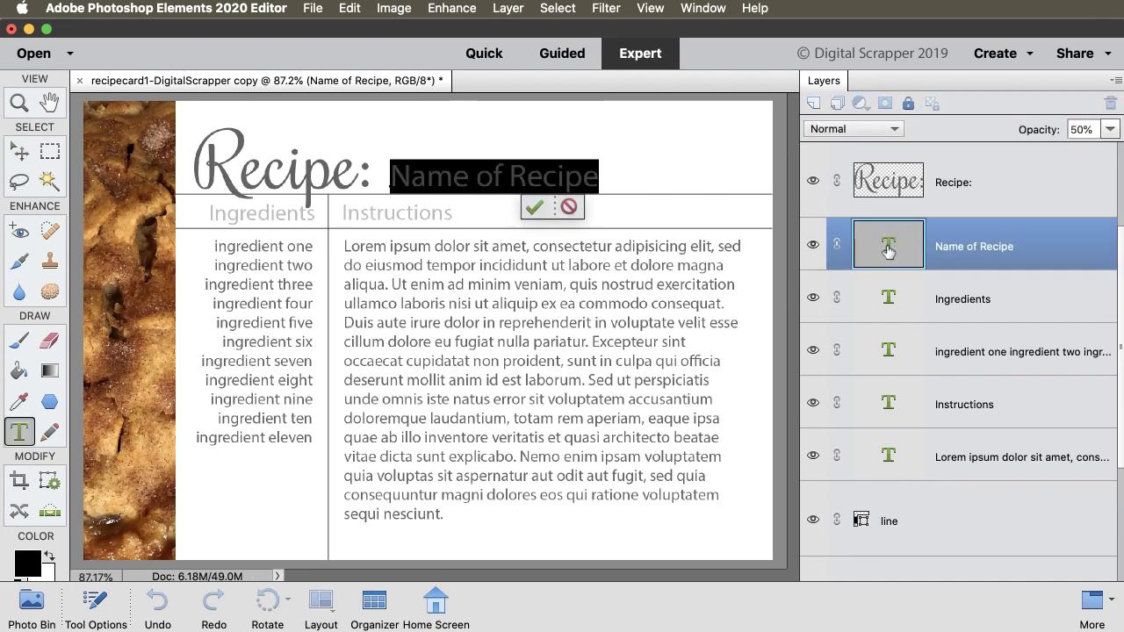
text(Apple Pie)
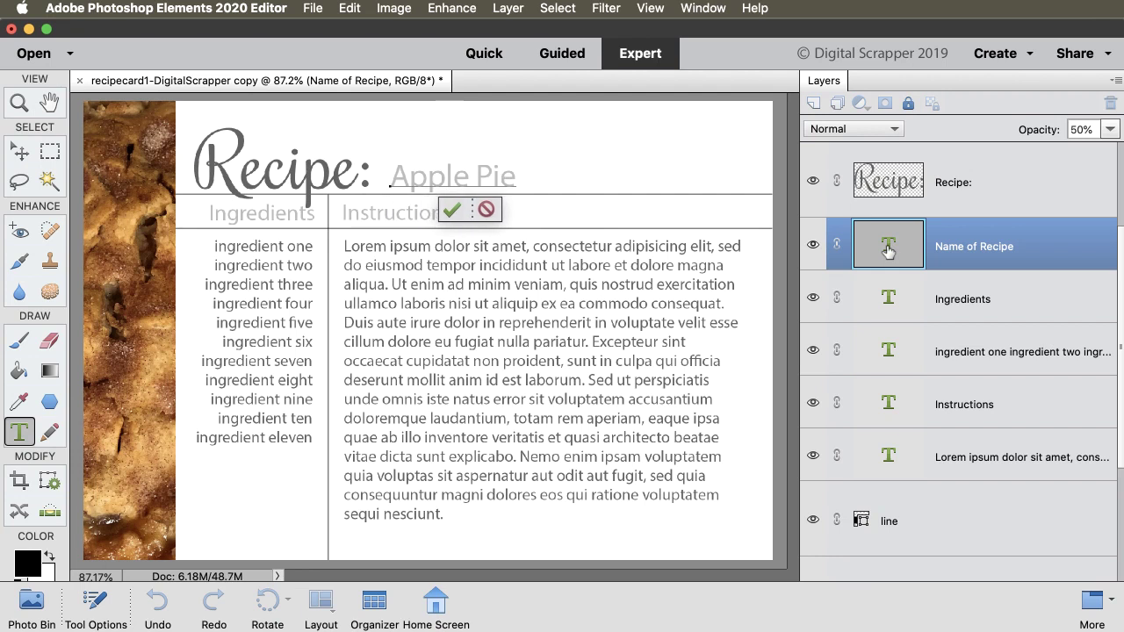
scroll(889, 250, down, 1)
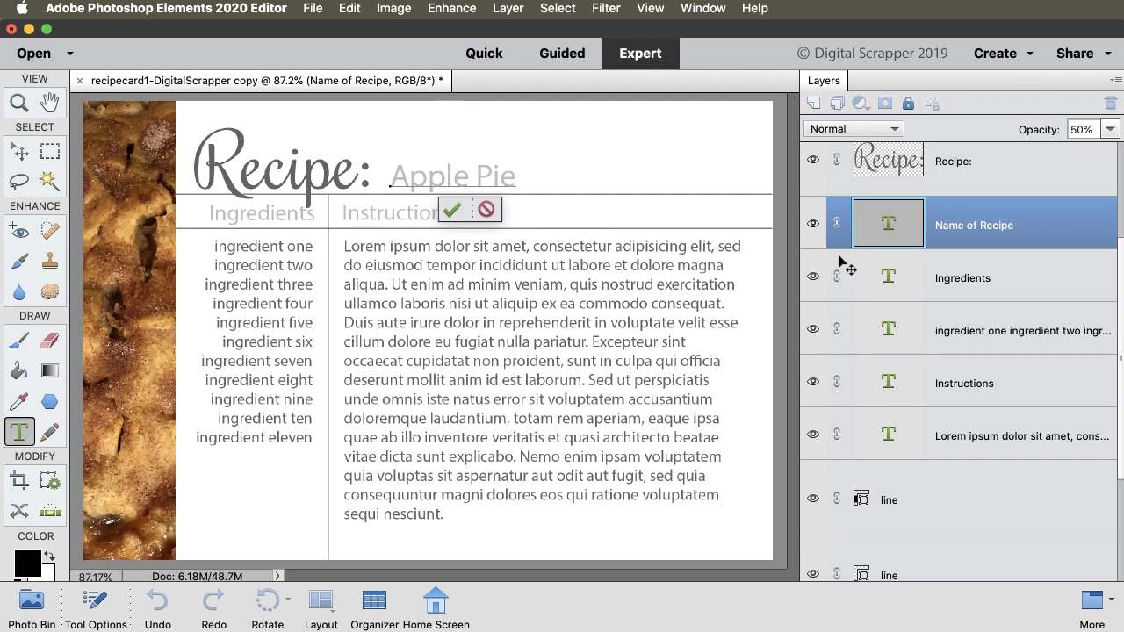
click(451, 210)
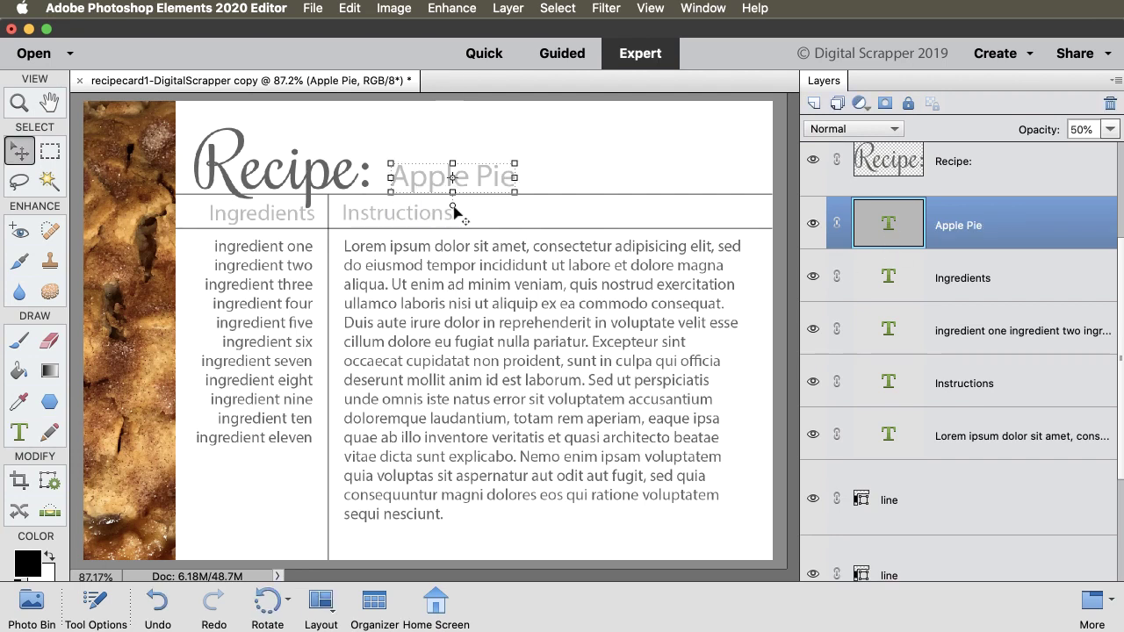
Step: Change the Apple Pie title's font to Oh Wonder Sans Regular and its size to 37 pt
click(19, 432)
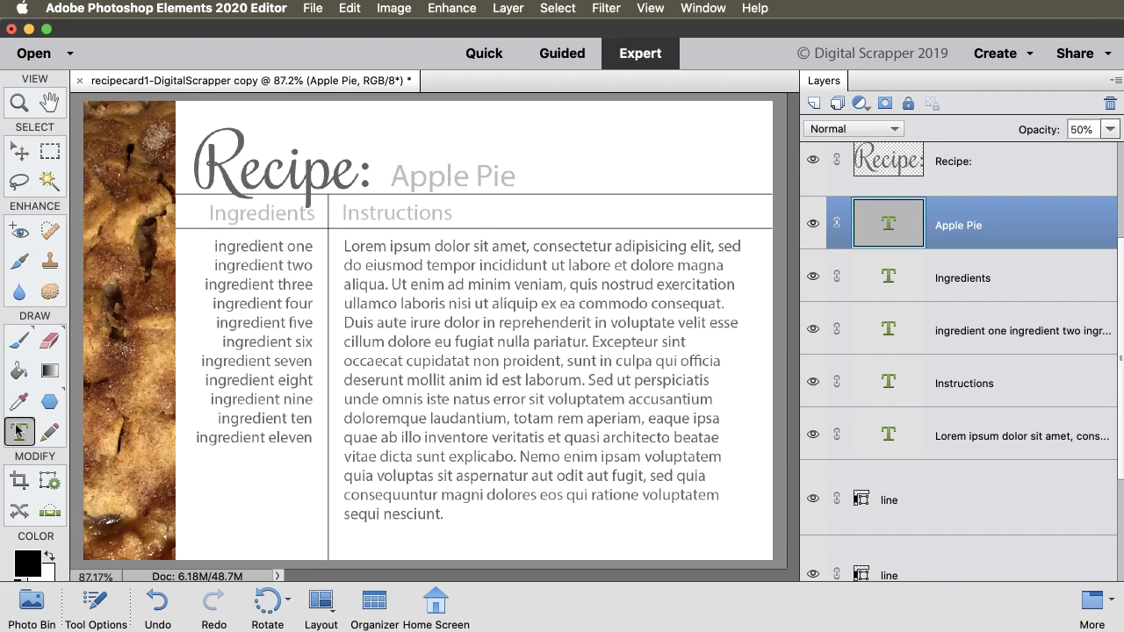
click(91, 606)
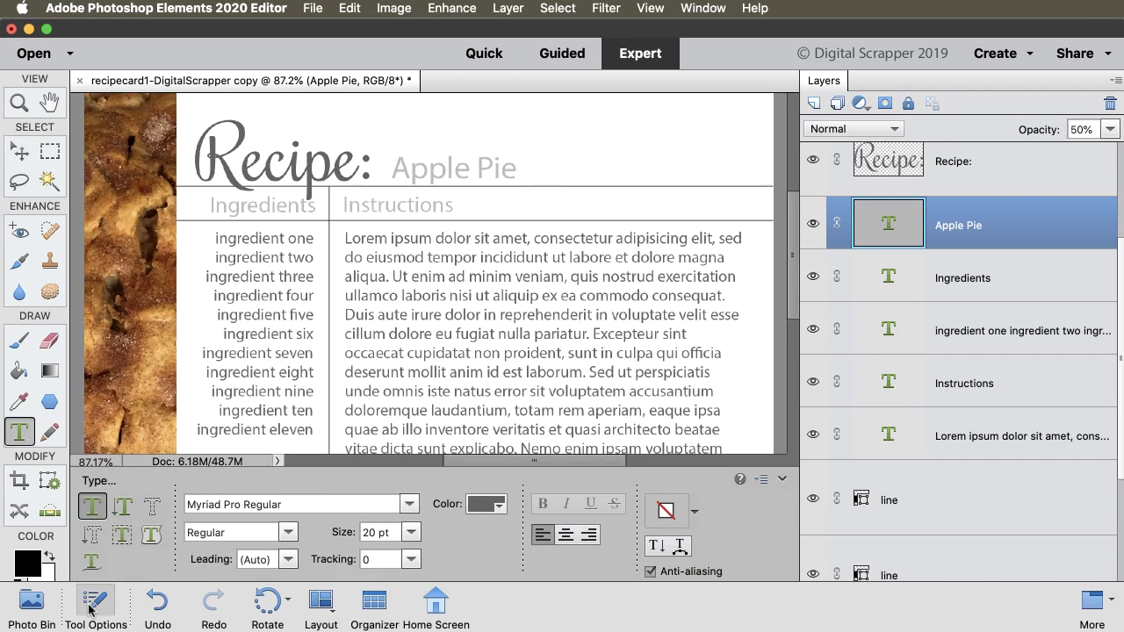
click(410, 506)
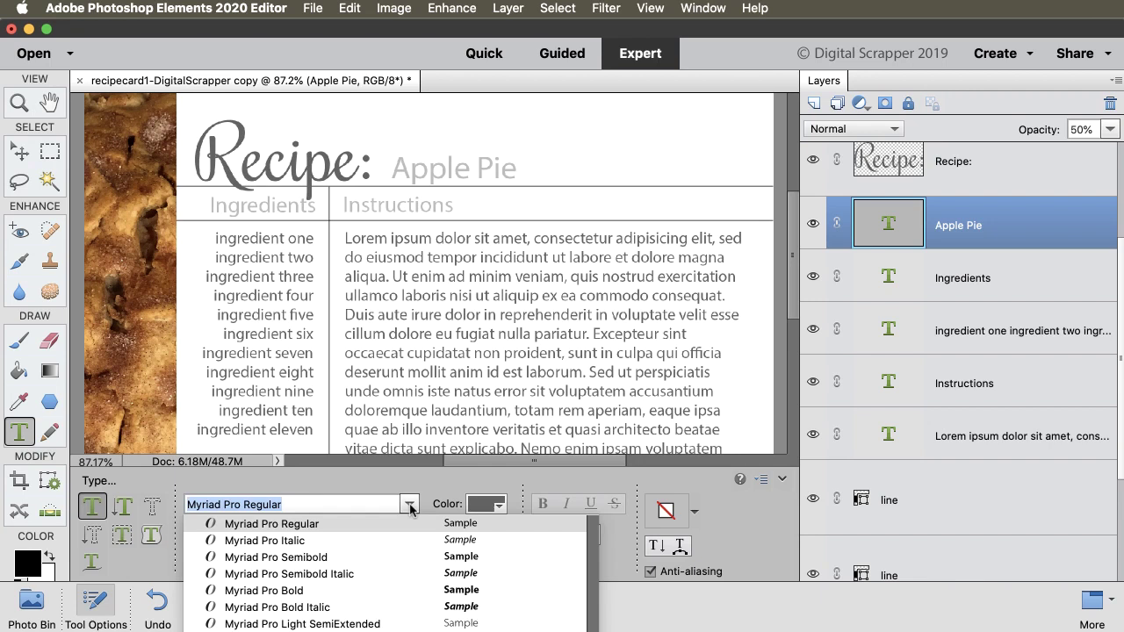
text(oh)
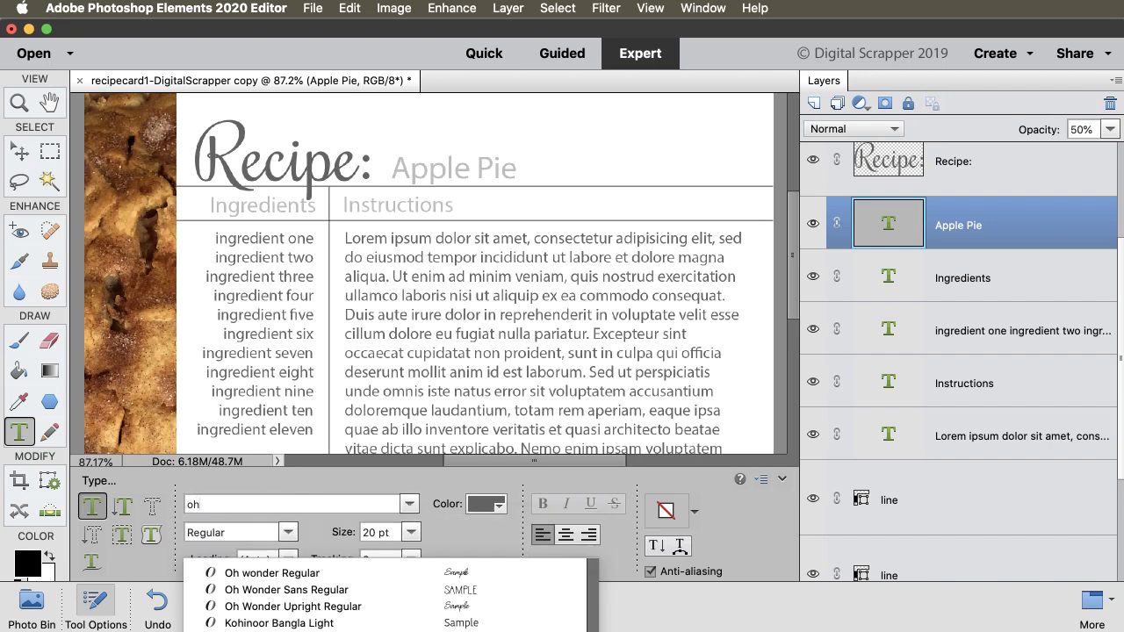
click(338, 589)
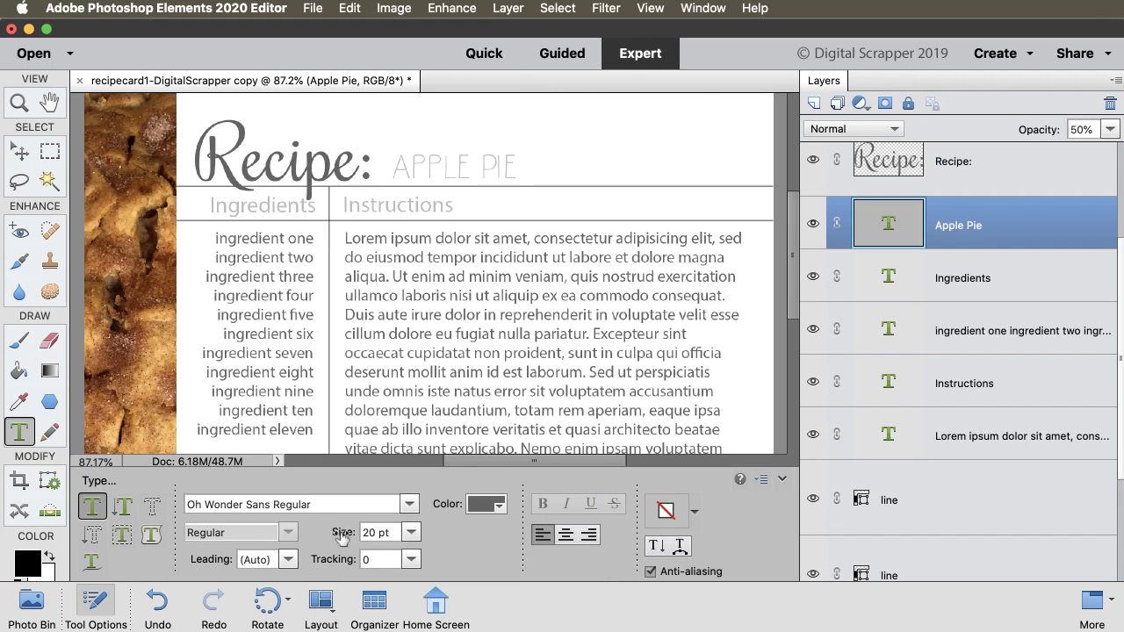
drag(339, 533, 346, 537)
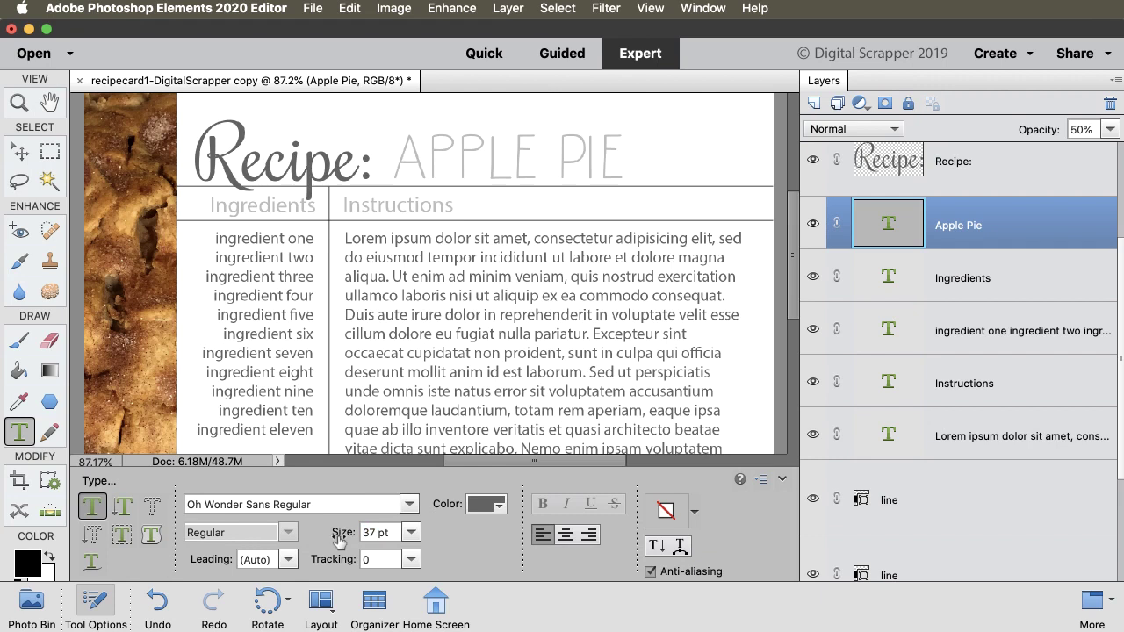
click(93, 609)
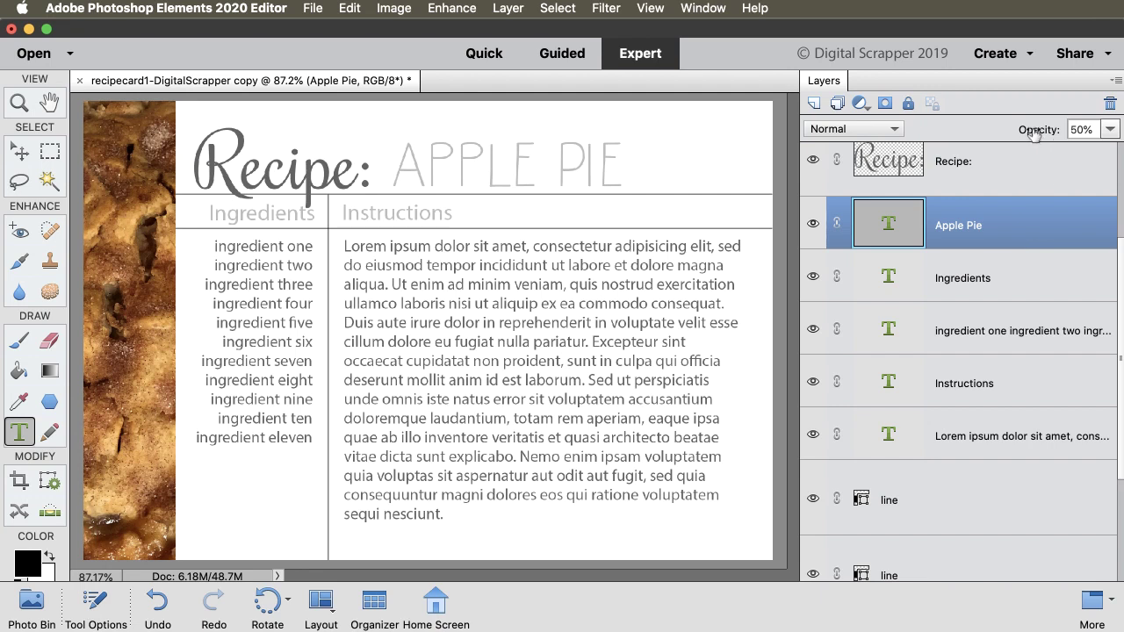
Step: Set the Apple Pie text layer's opacity to 100%
drag(1043, 138, 1087, 138)
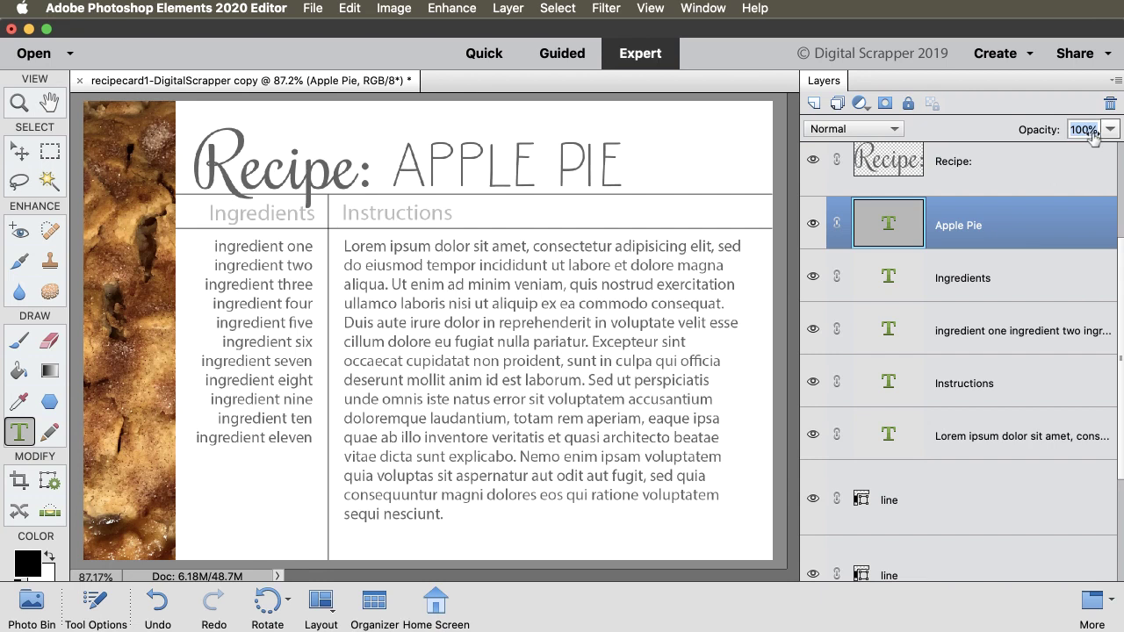
click(1093, 130)
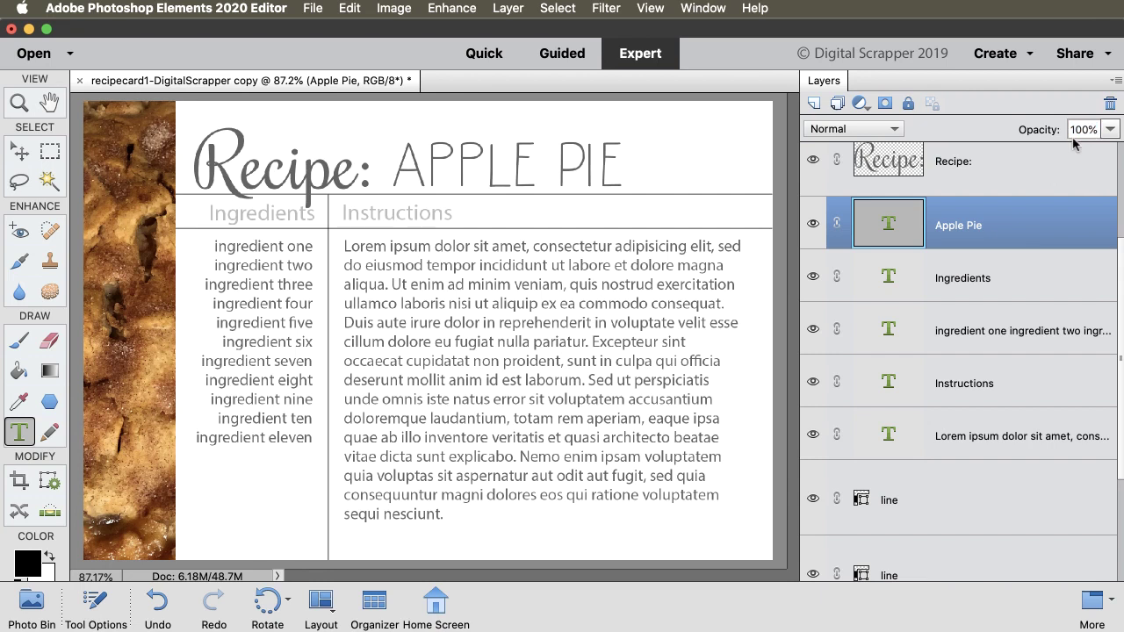
Step: Replace the placeholder ingredients with the pie's CRUST list (3 c flour to 6 Tbsp water) and FILLING list (5-6 c apples to cinnamon & sugar)
double_click(887, 332)
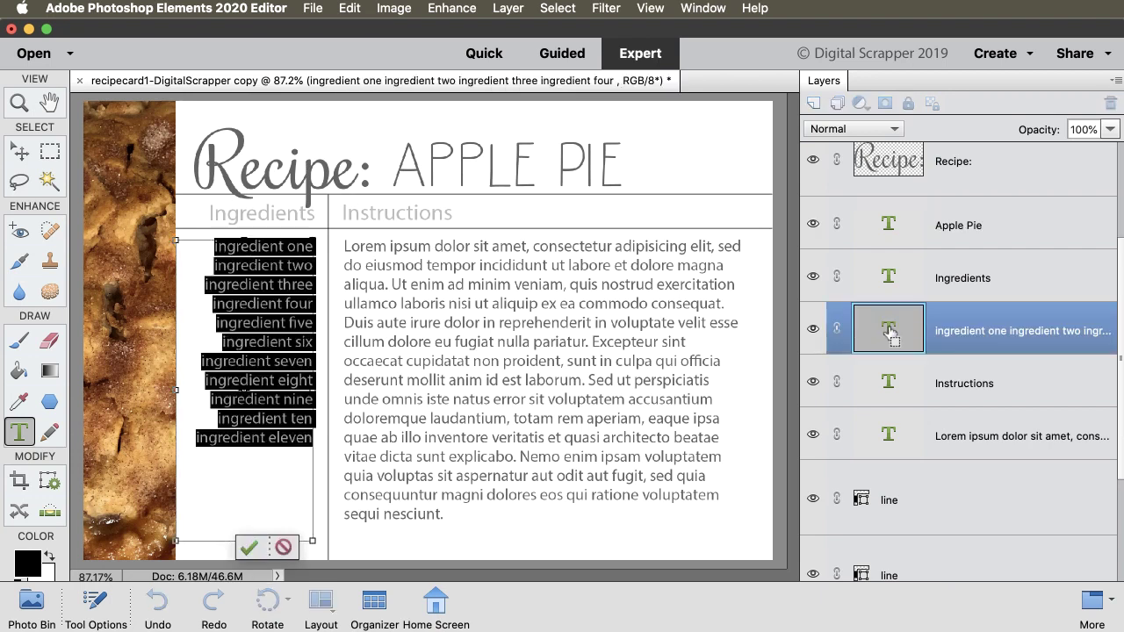
text(CRUST: 3 c flour 1 tsp salt 1 1/2 c Crisco 1 egg 1 tsp vinegar 6 Tbsp water FILLING: 5-6 c apples 3/4 c sugar 2 Tbsp flour 1 tsp cinnamon dash nutmeg & salt 2-3 Tbsp butter cinnamon & sugar)
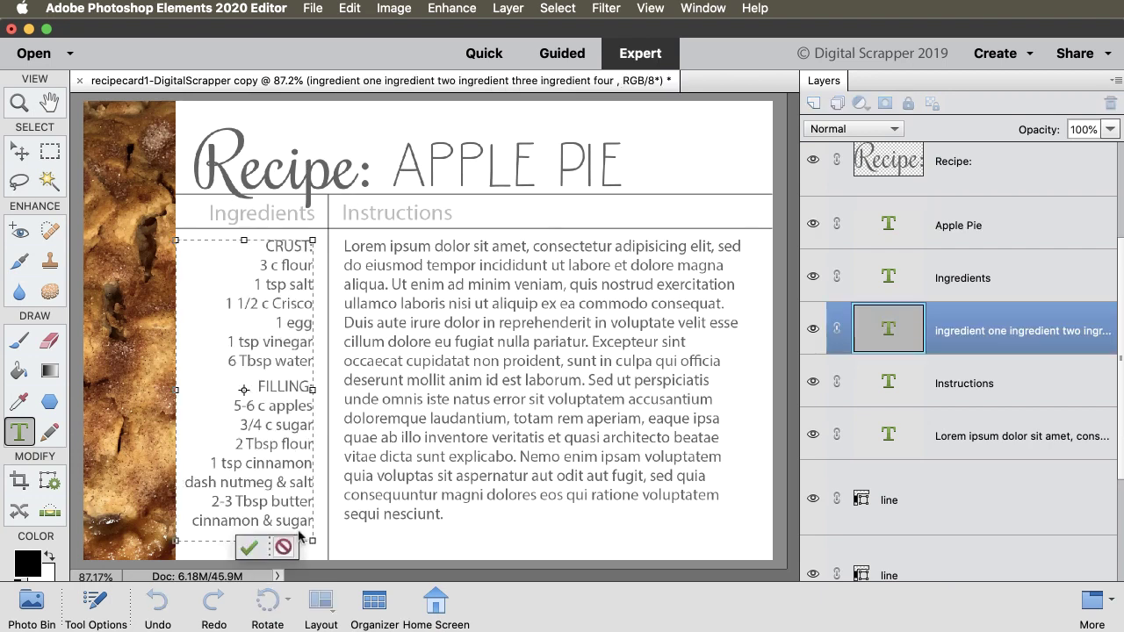
click(249, 547)
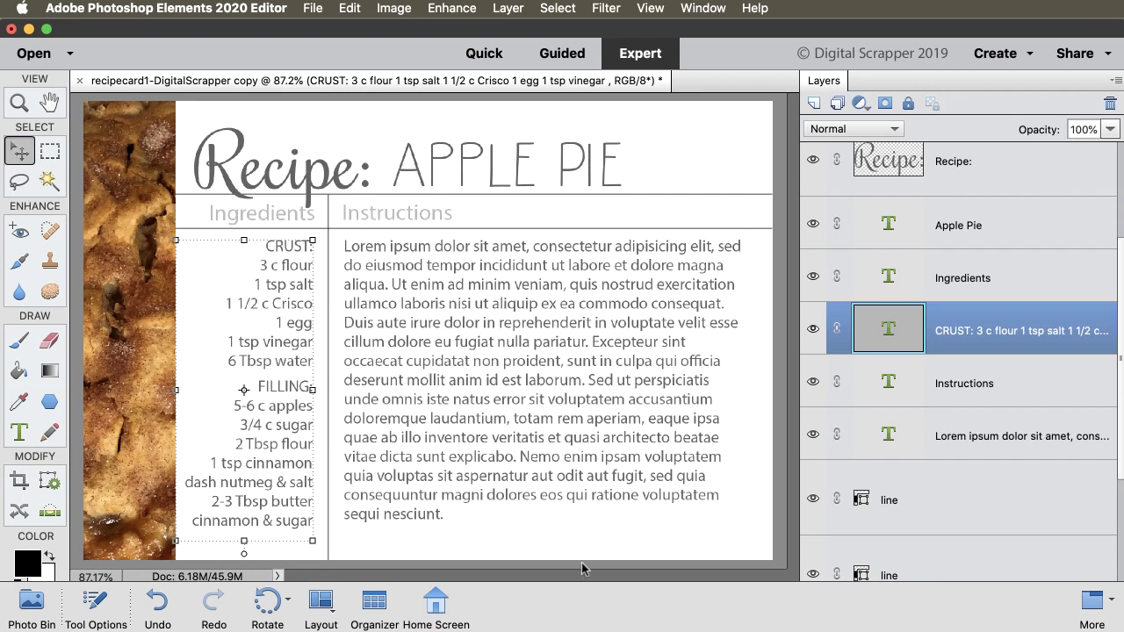
Step: Replace the placeholder instructions with the pie's crust, filling and assembly paragraphs, ending "Bake for 15 min @ 415° and then 45 min @ 350°."
double_click(888, 434)
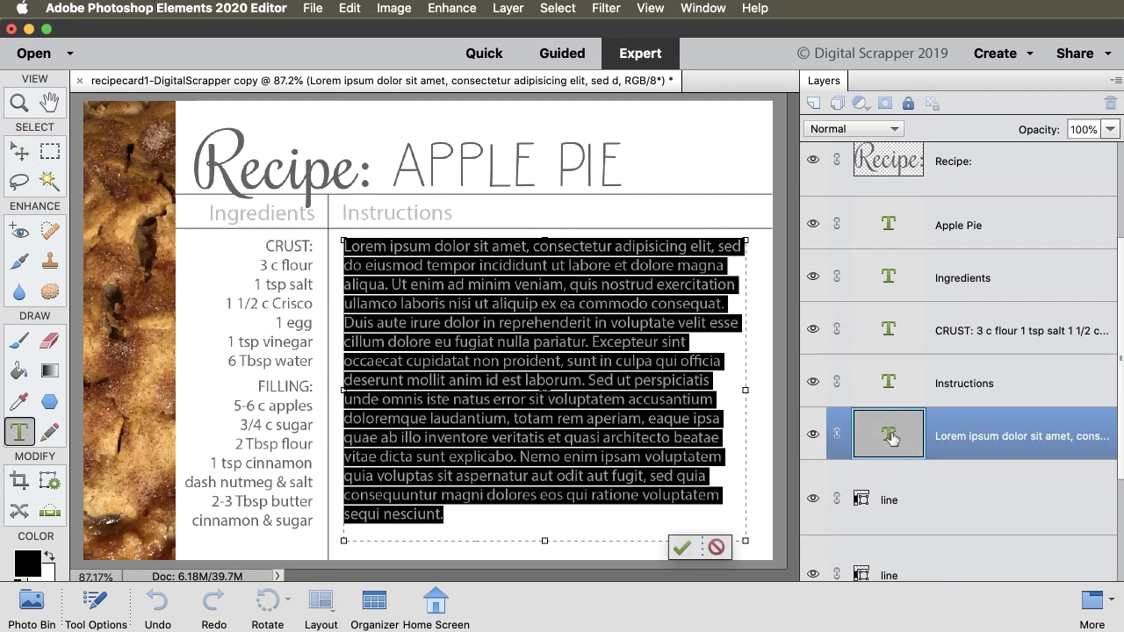
text(For crust, mix together flour and salt. Cut in Crisco till crumbly. Add egg, vinegar, and water and use a fork to combine. Do not overmix. Creates 4-6 crusts.  For filling, peel and slice apples. Combine with sugar, flour, cinnamon, nutmeg, and salt.  Roll out and place one crust in the bottom of a pie plate. Add filling. Top with small squares of butter.  Roll out and place one crust on top. Pinch edges and cut slits into the middle of the crust. Sprinkle with cinamon and sugar.  Bake for 15 min @ 415°and then 45 min @ 350°.)
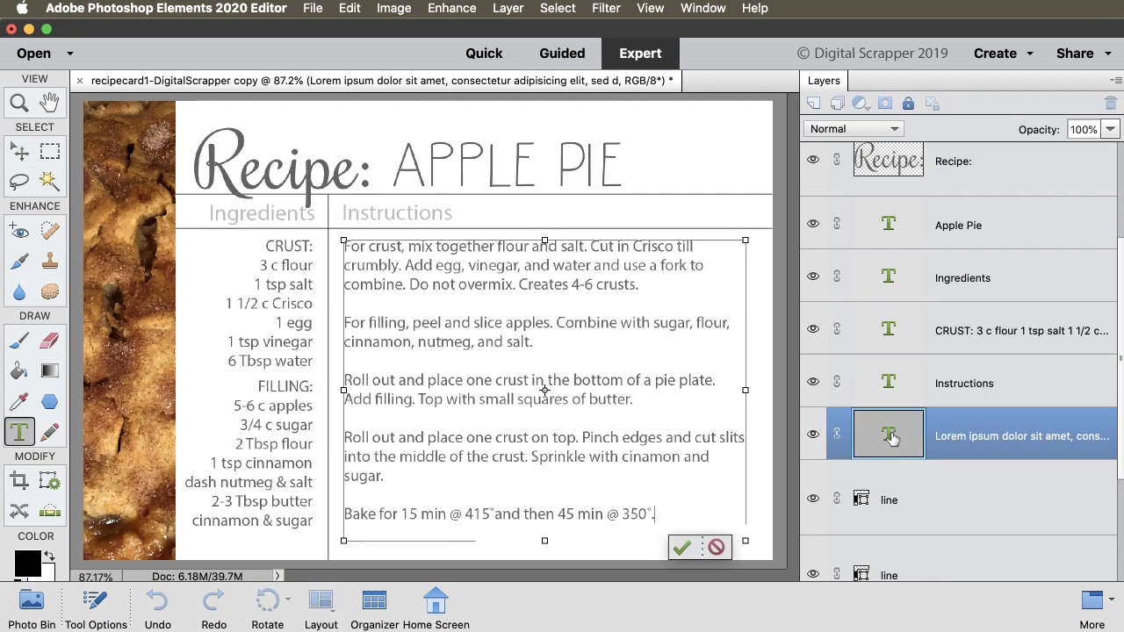
click(682, 547)
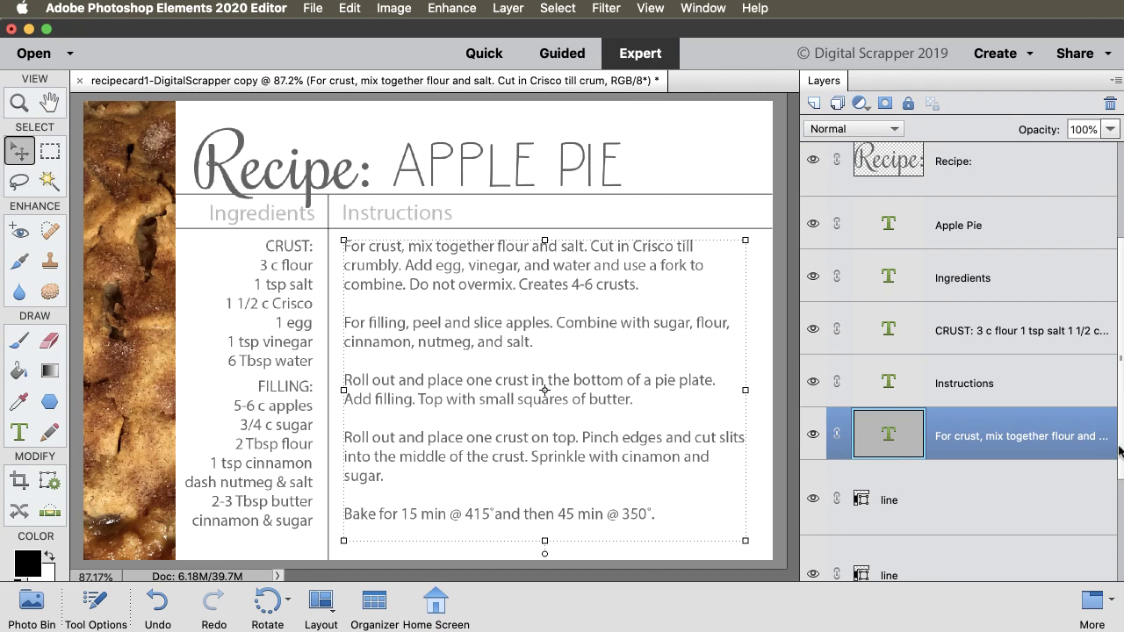
Step: Add the beige floral paper from the open files to the card and place its layer directly above the Background layer
scroll(1119, 449, down, 5)
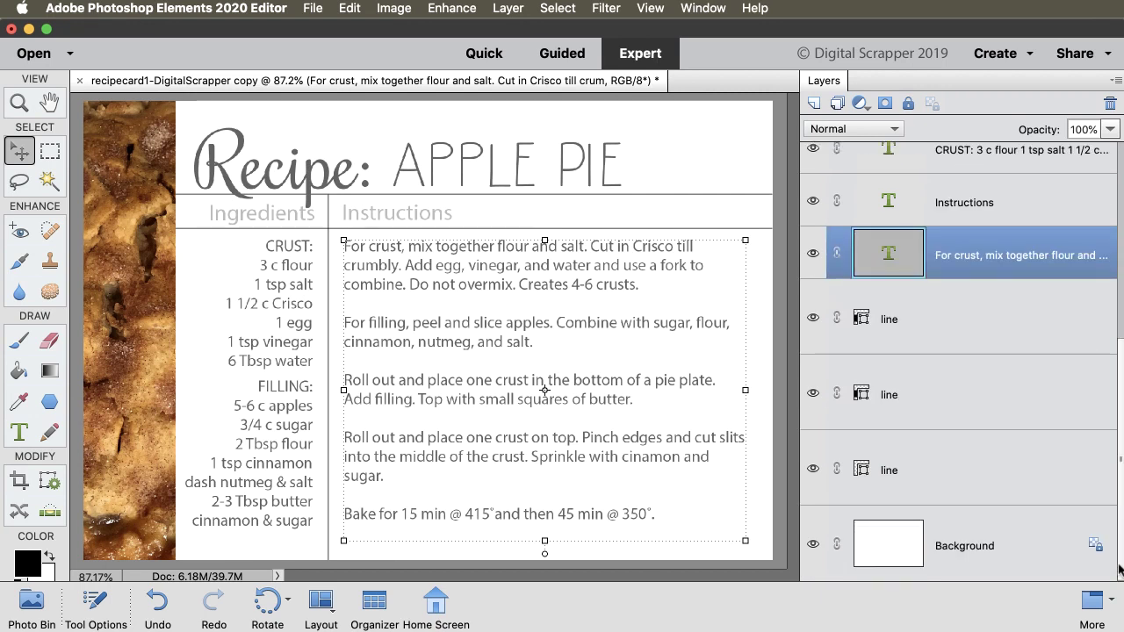
click(1023, 553)
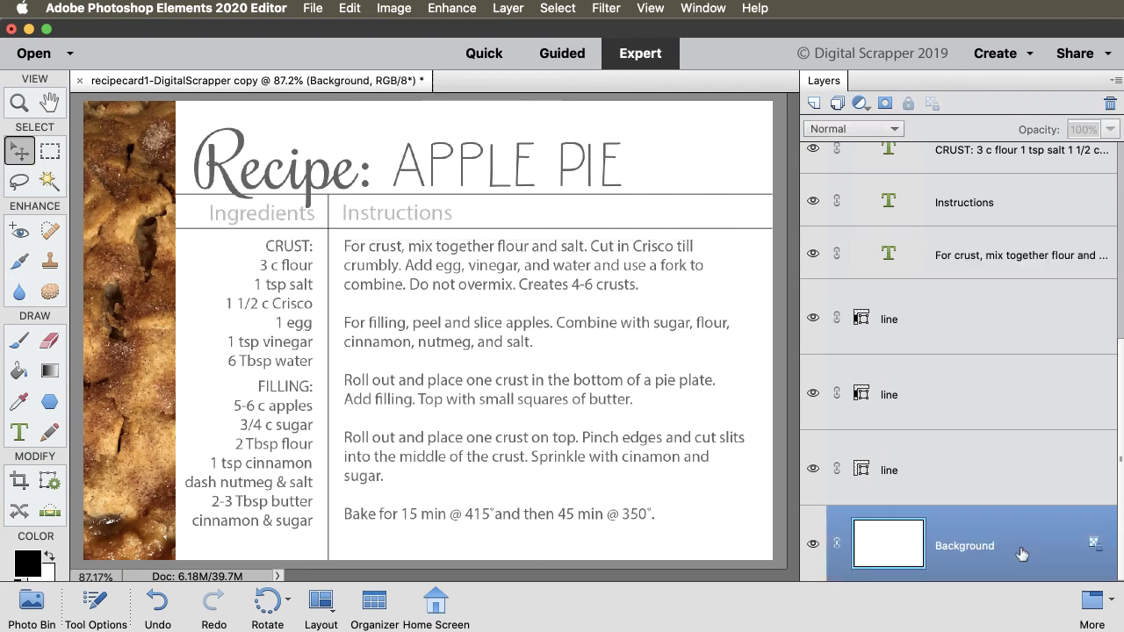
click(31, 605)
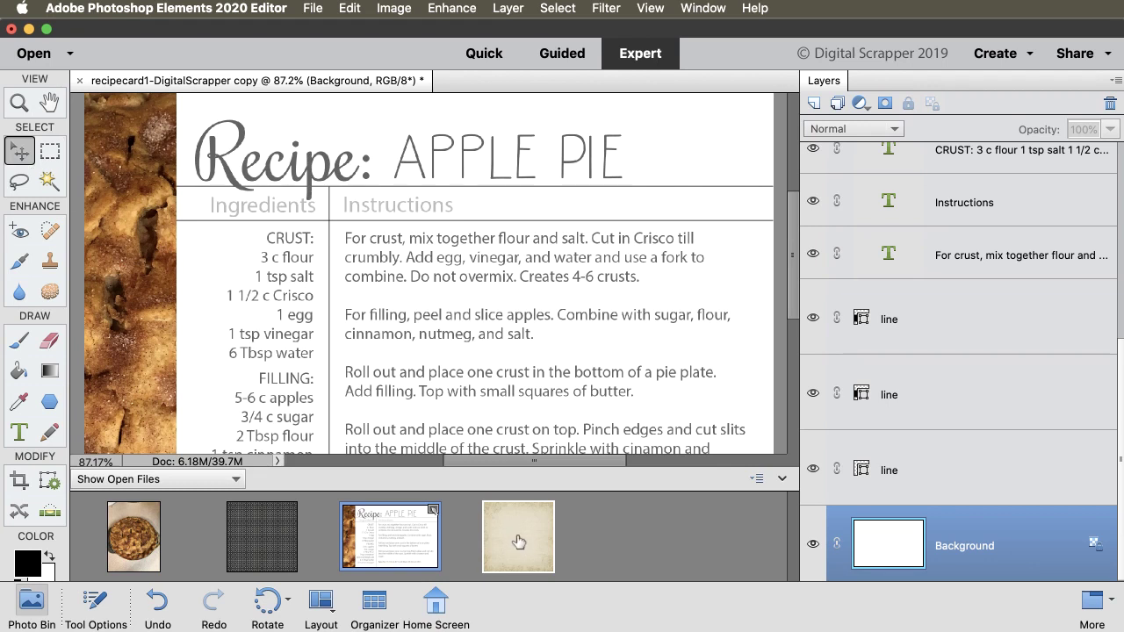
drag(518, 541, 487, 355)
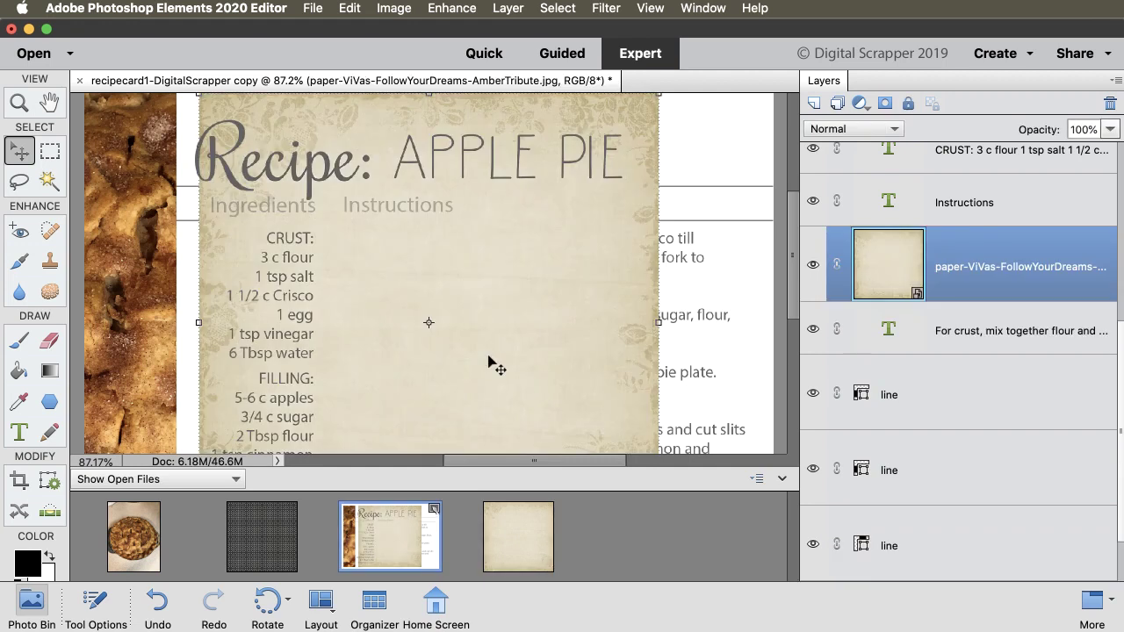
click(33, 604)
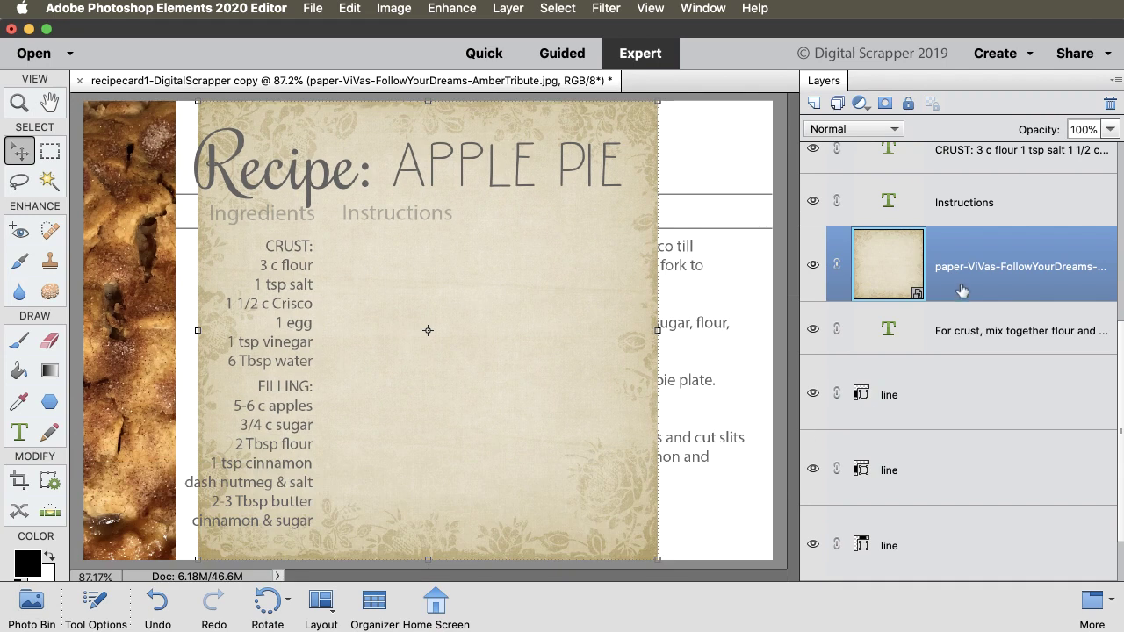
drag(963, 295, 950, 501)
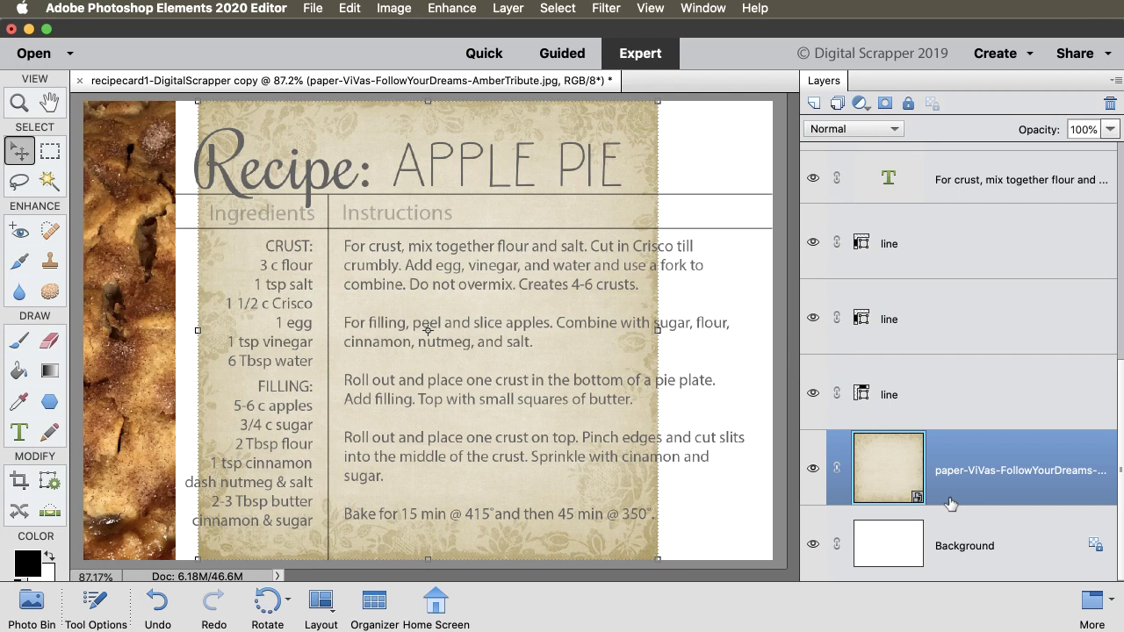
Step: Scale the beige paper proportionally to 63.33% so it covers the whole card background
key(super+t)
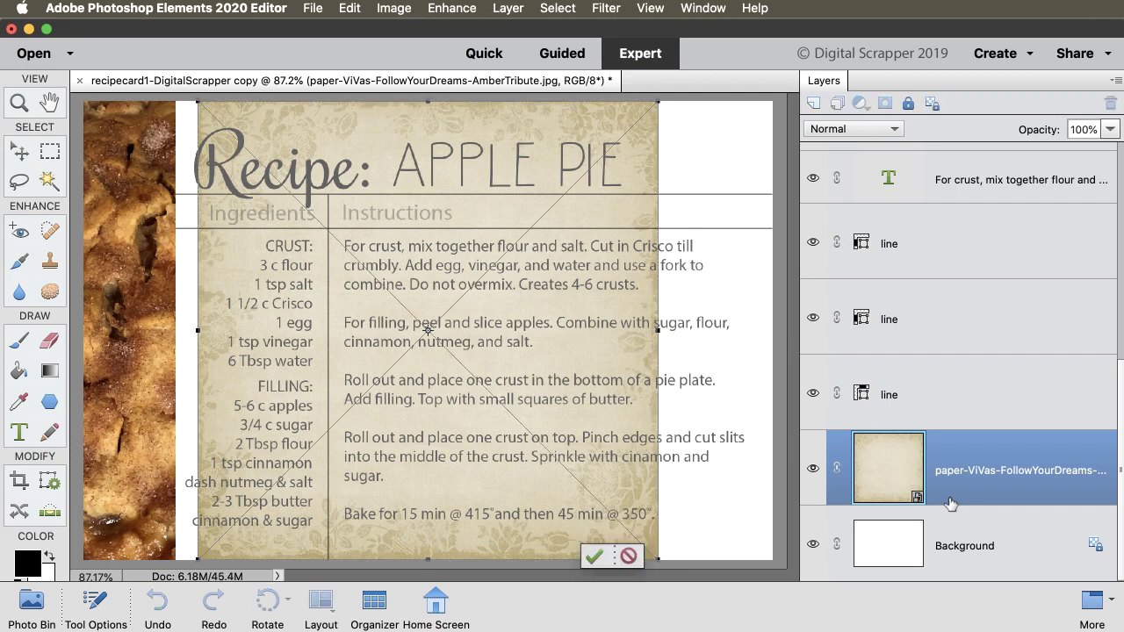
click(93, 602)
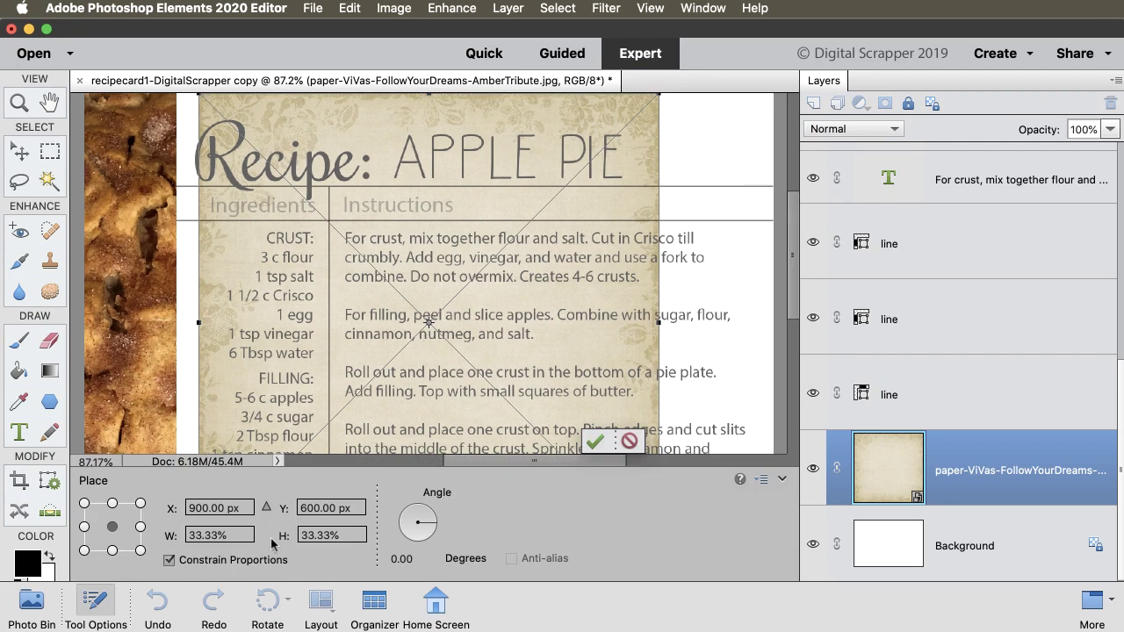
drag(281, 537, 309, 537)
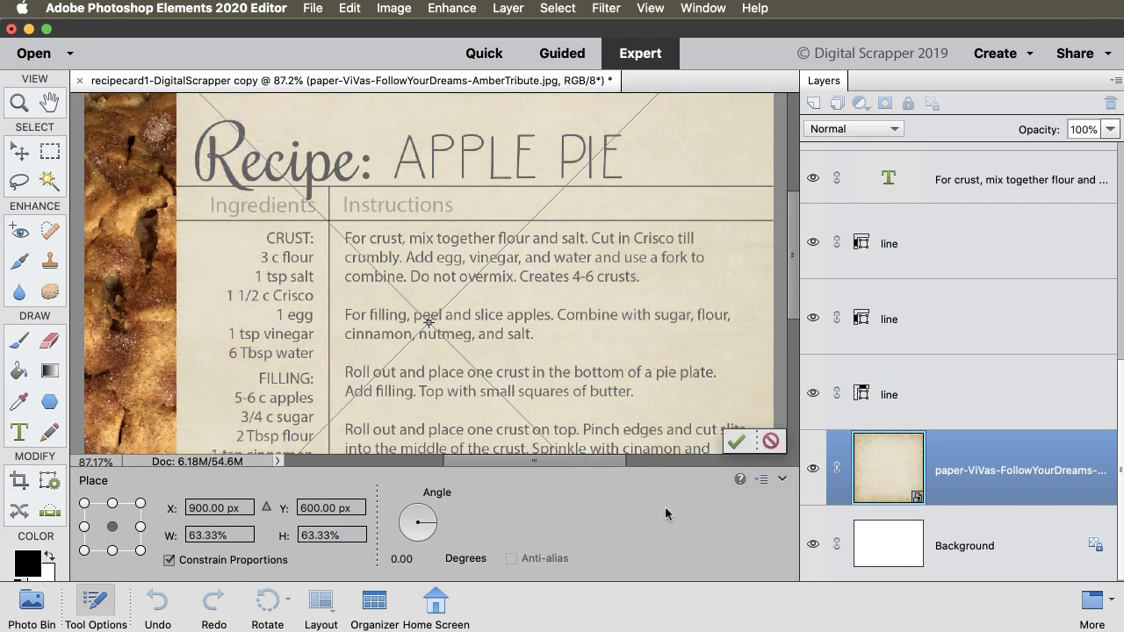
click(736, 441)
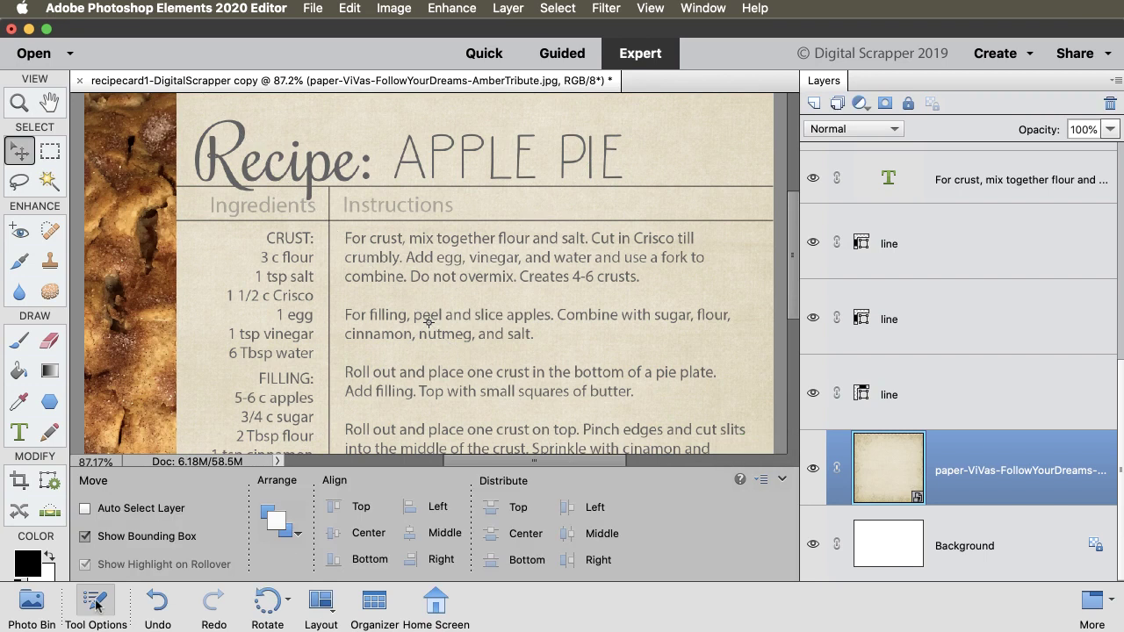
click(95, 602)
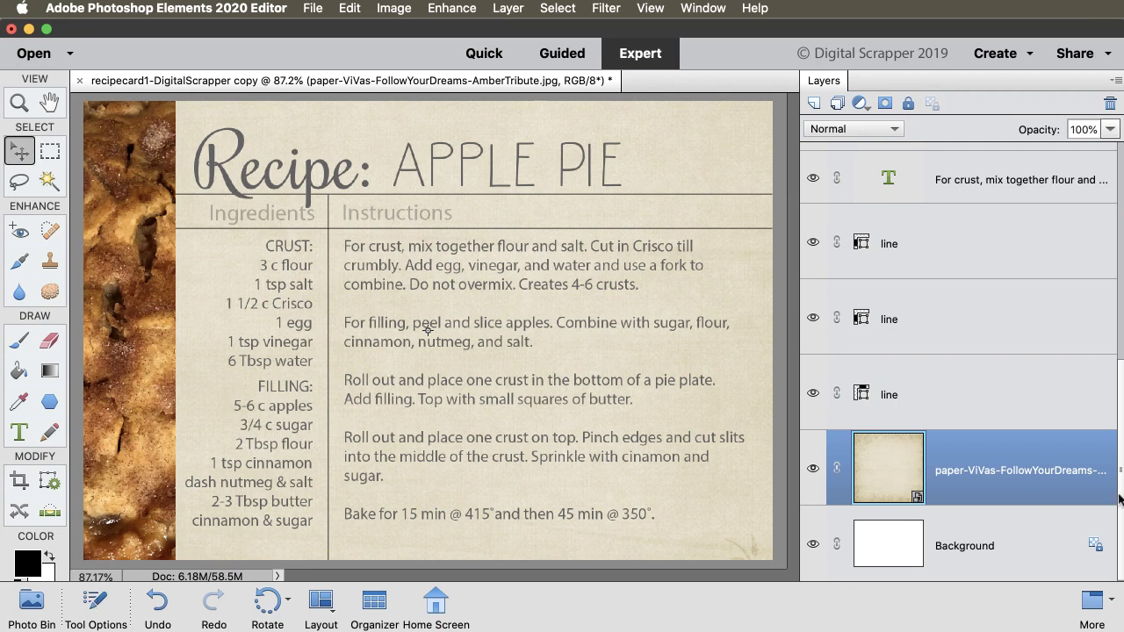
Step: Add the black polka-dot paper from the open files to the card, with its layer below the line layers and above the beige paper
scroll(1120, 499, up, 5)
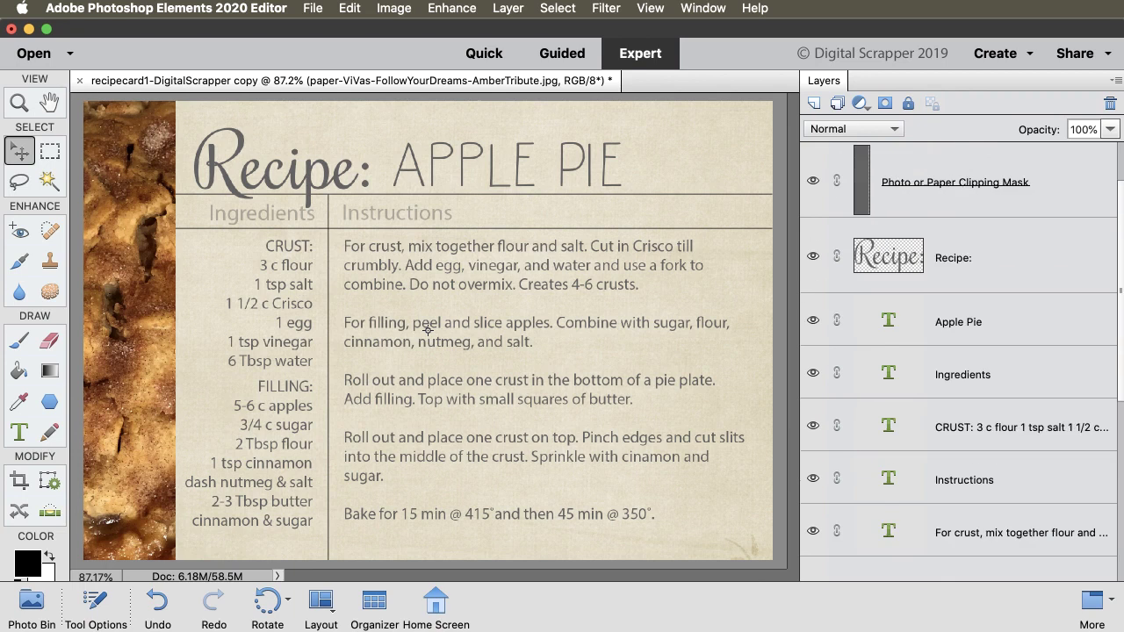
scroll(1120, 499, up, 1)
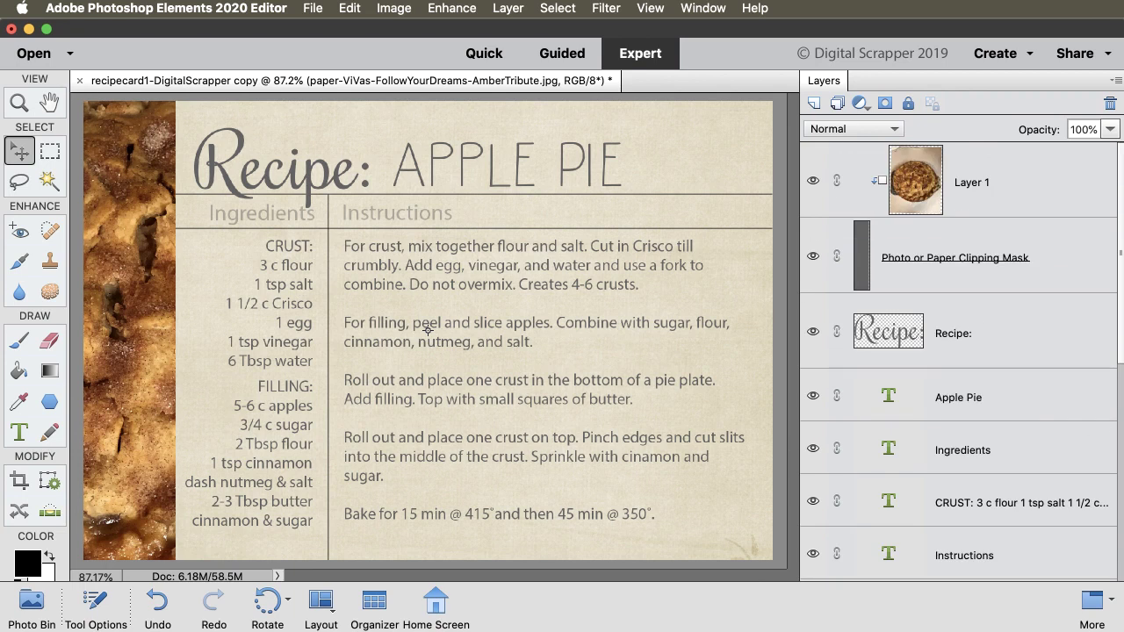
click(1018, 334)
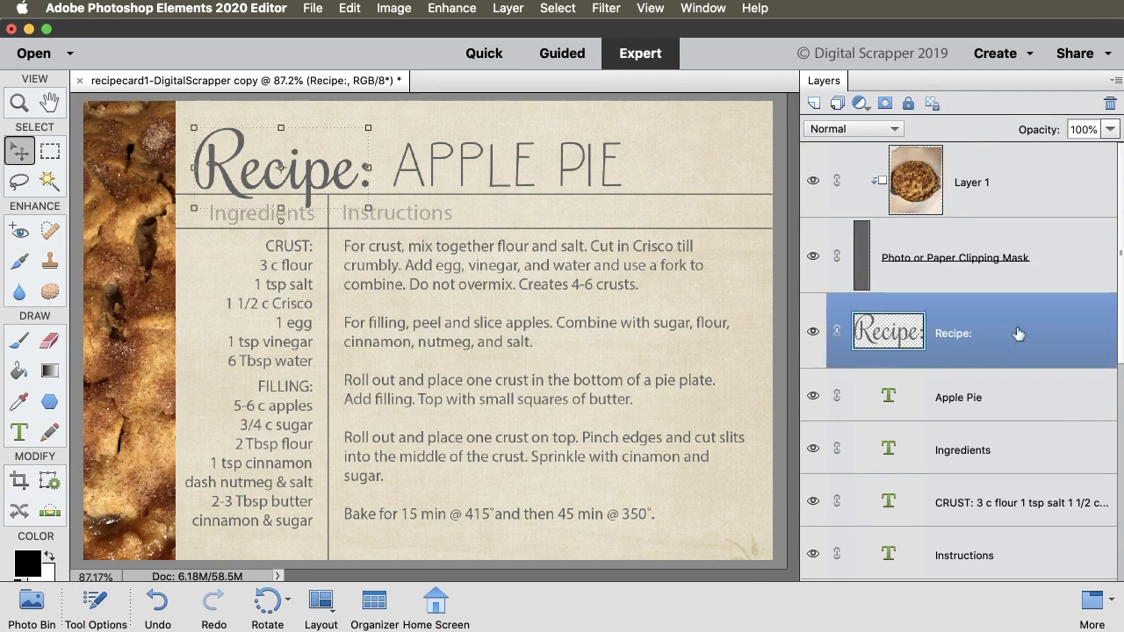
click(30, 606)
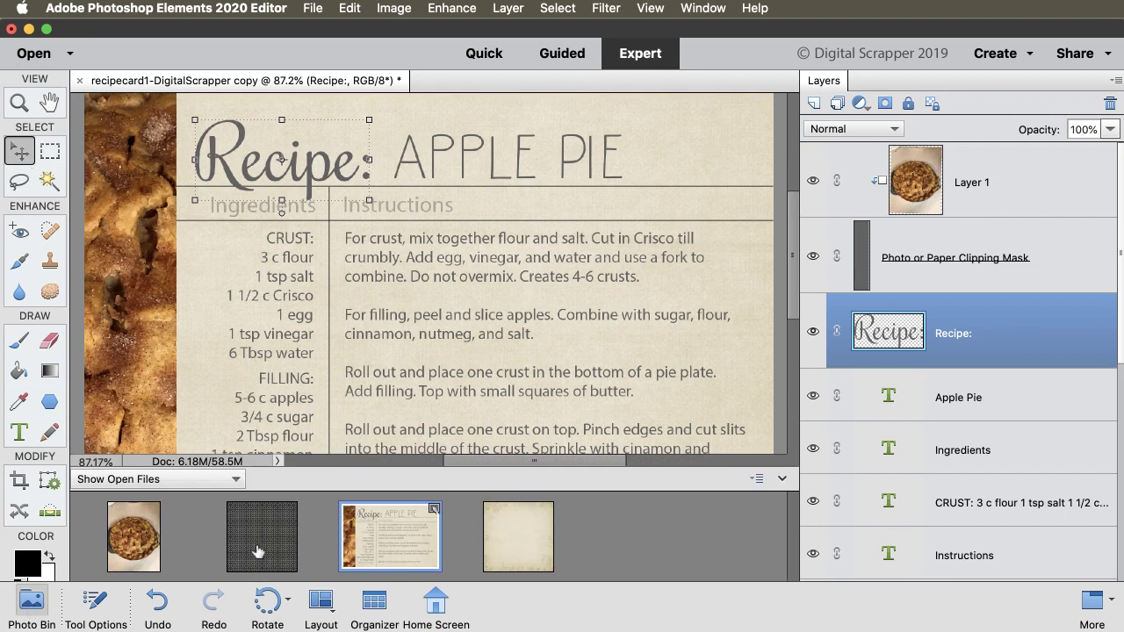
drag(257, 551, 322, 307)
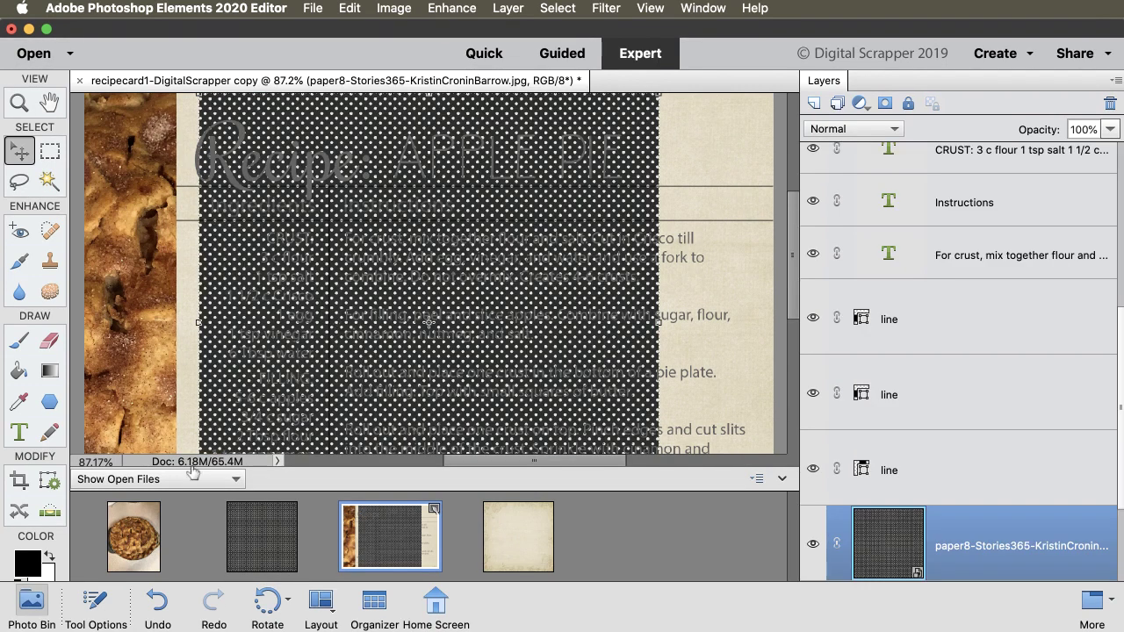
click(31, 602)
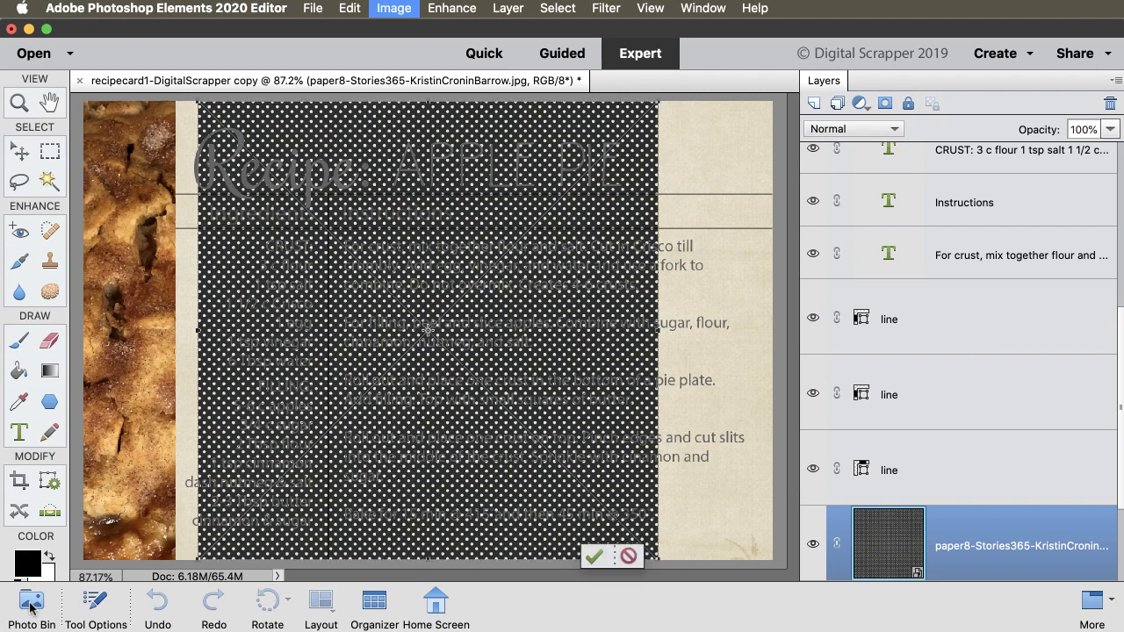
Step: Scale the polka-dot paper proportionally to 47.33%
click(97, 602)
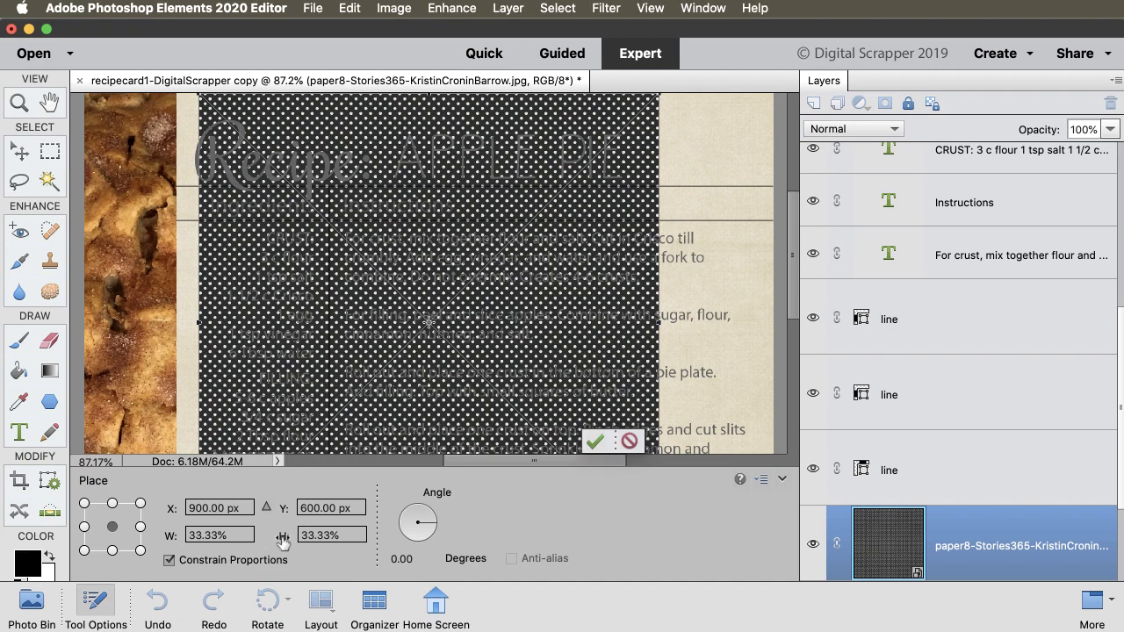
drag(282, 538, 297, 541)
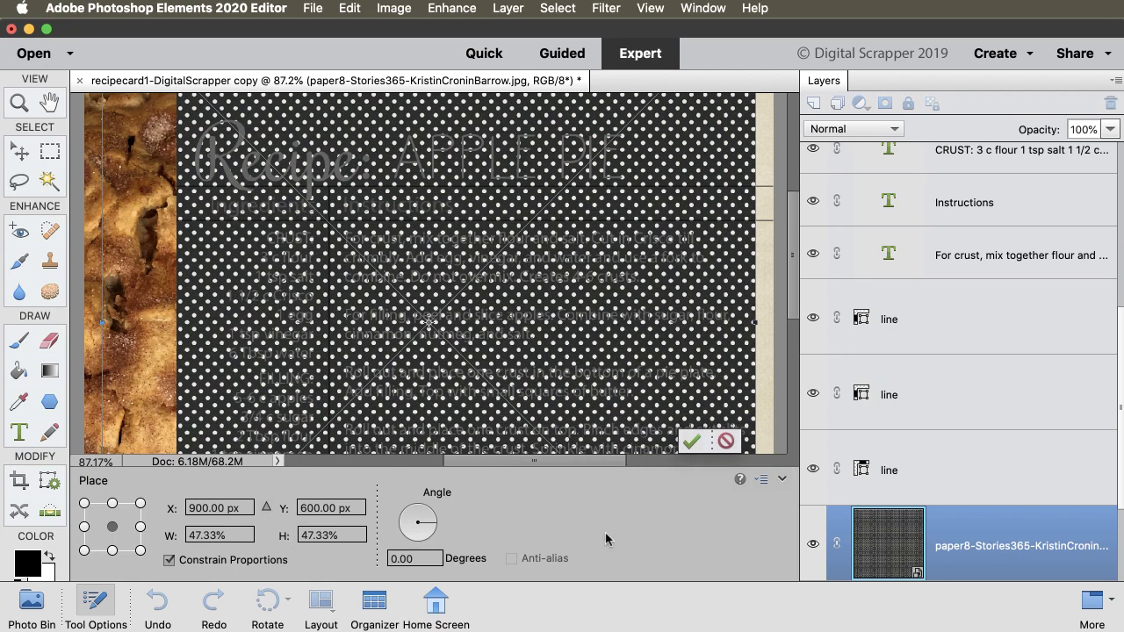
click(691, 443)
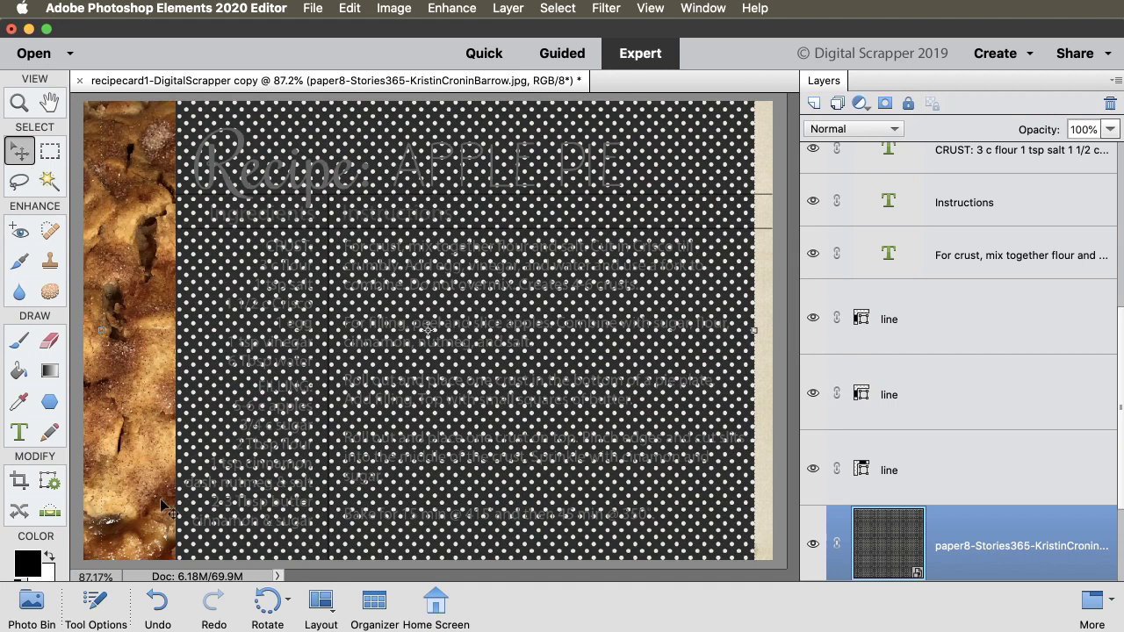
Step: Move the polka-dot paper down and right so only a narrow strip shows along the card's bottom edge, reaching the right edge
click(95, 606)
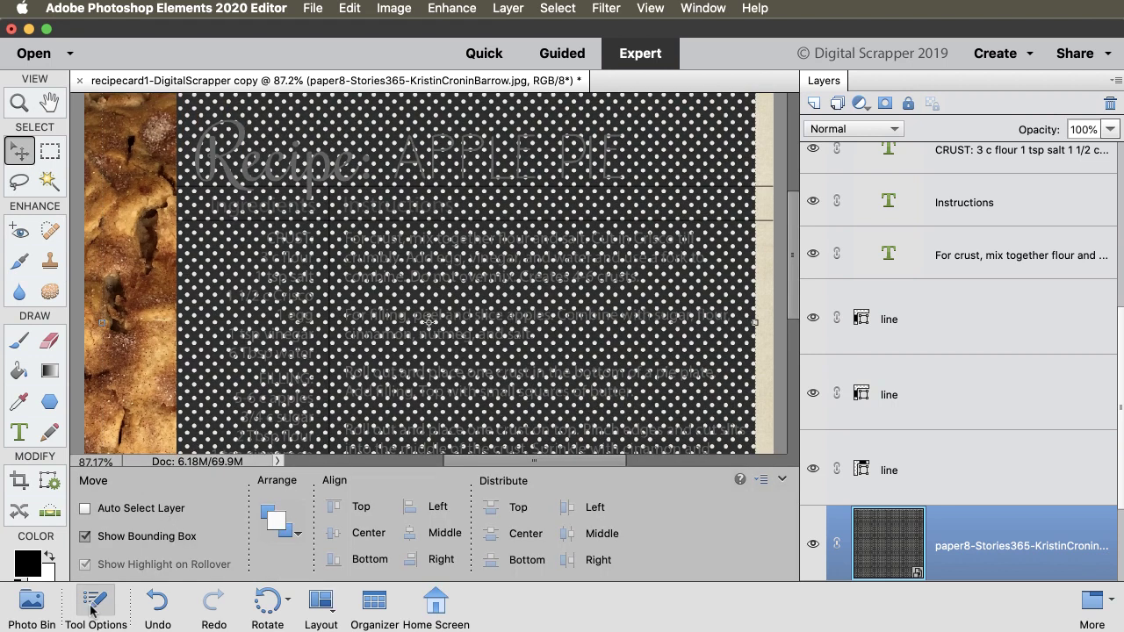
click(93, 606)
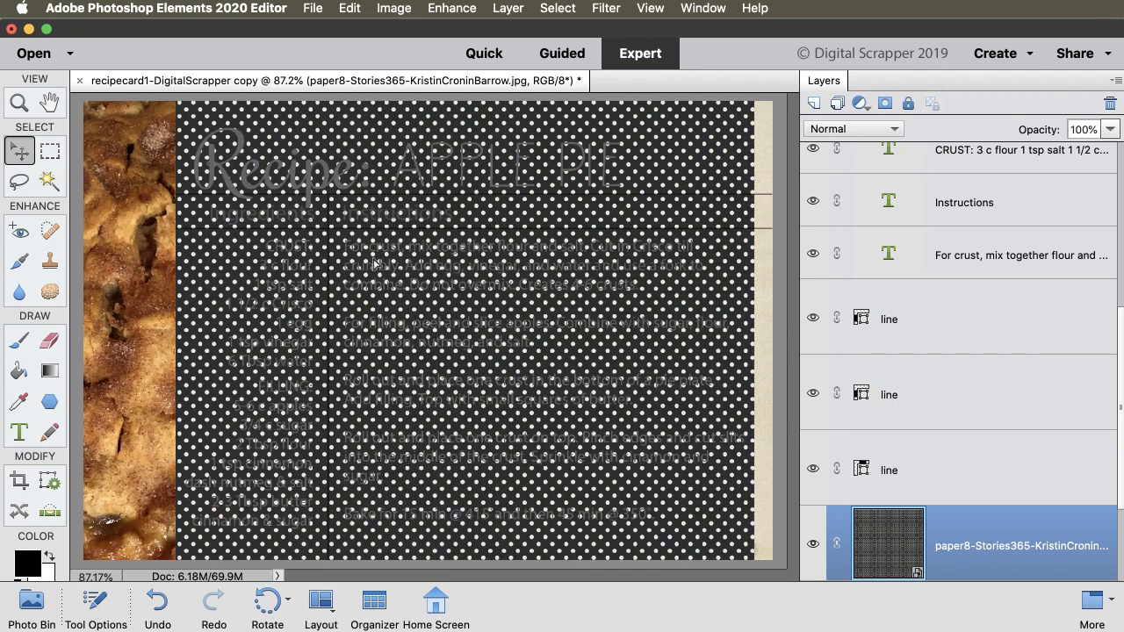
drag(428, 332, 445, 537)
drag(494, 326, 510, 550)
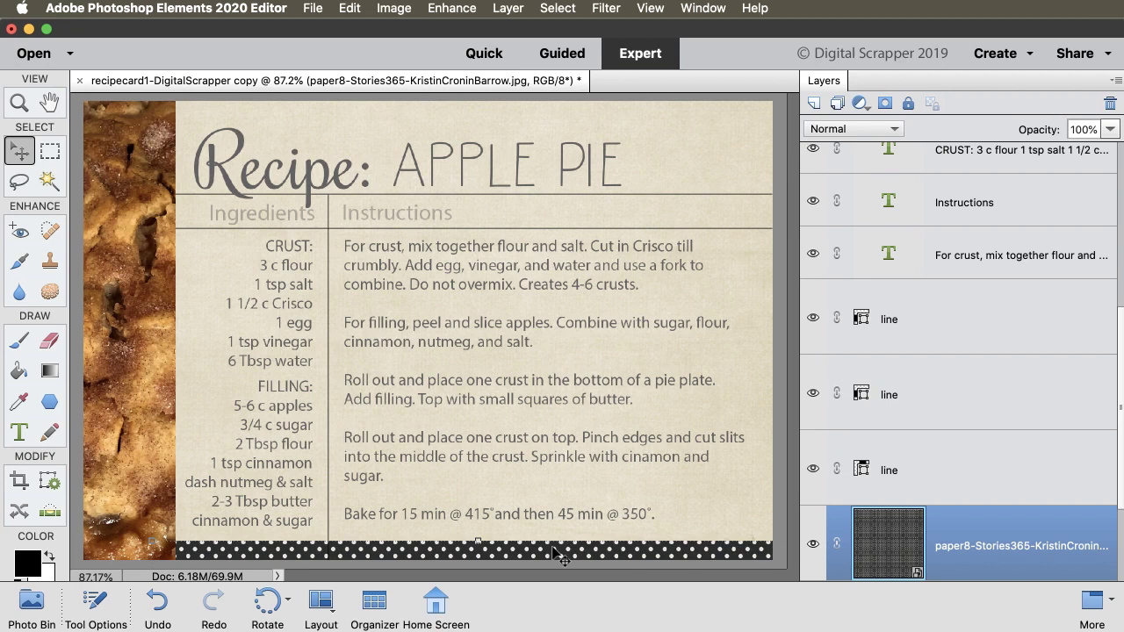
Step: Duplicate the polka-dot paper layer and move the copy up to form a narrow strip along the card's top edge
key(super+j)
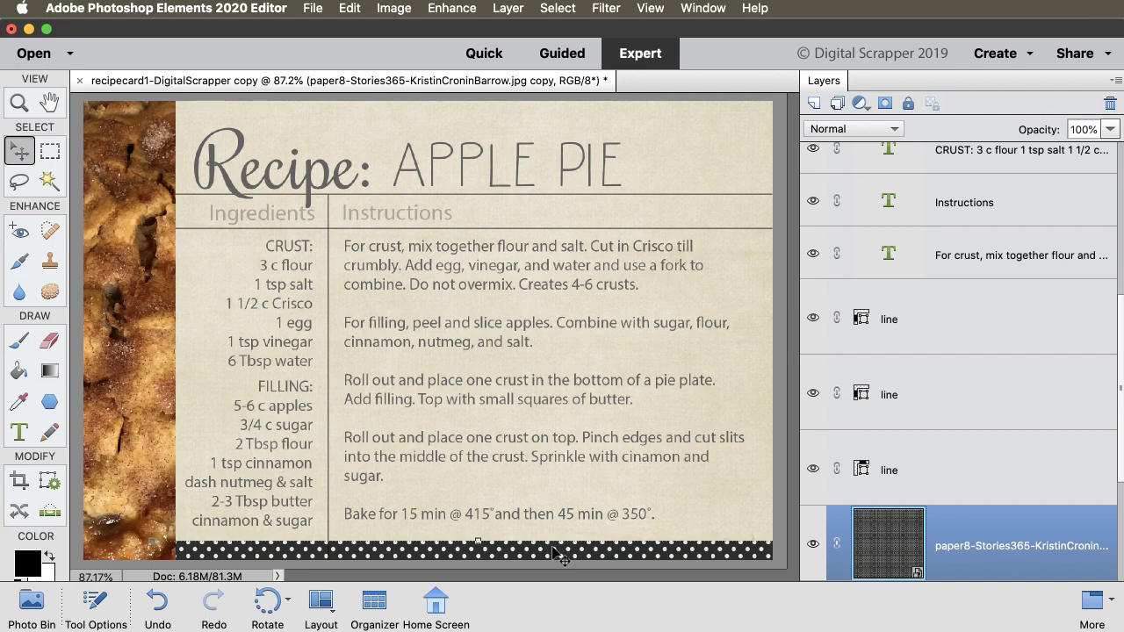
drag(559, 555, 559, 217)
drag(546, 471, 508, 173)
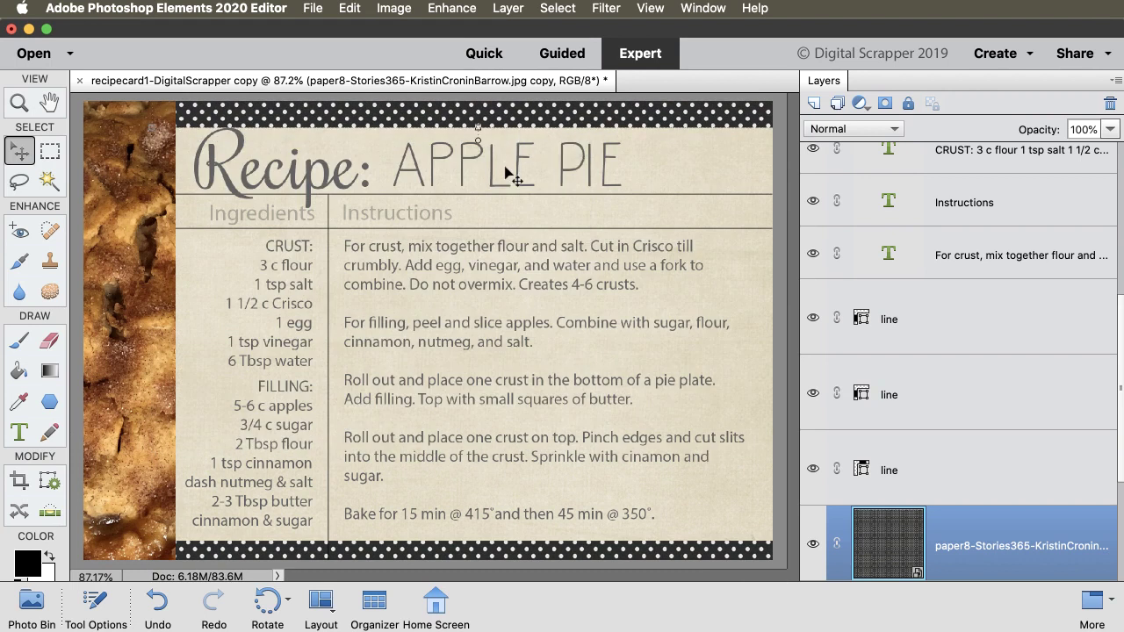